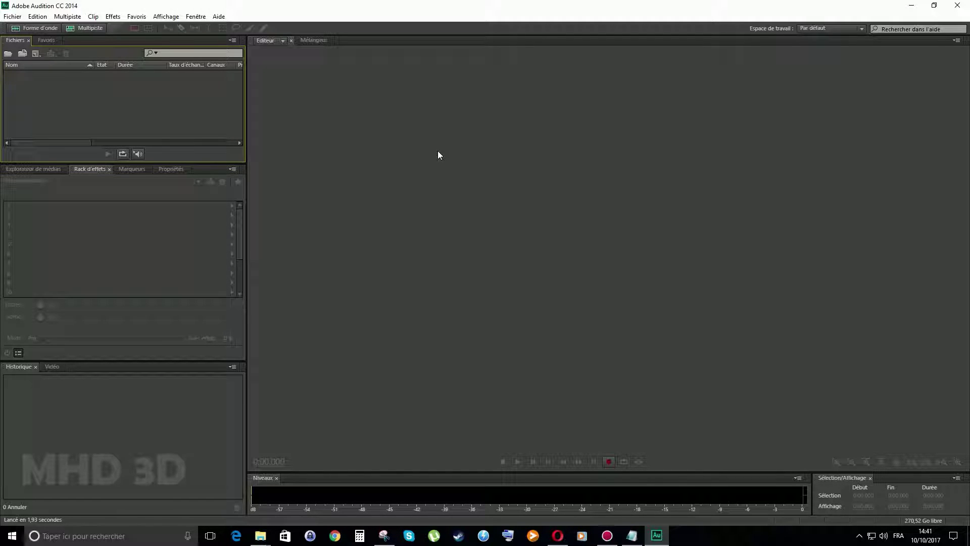
Step: Record a voice take of about 6.7 s in a new untitled stereo file at 44100 Hz
left_click(607, 462)
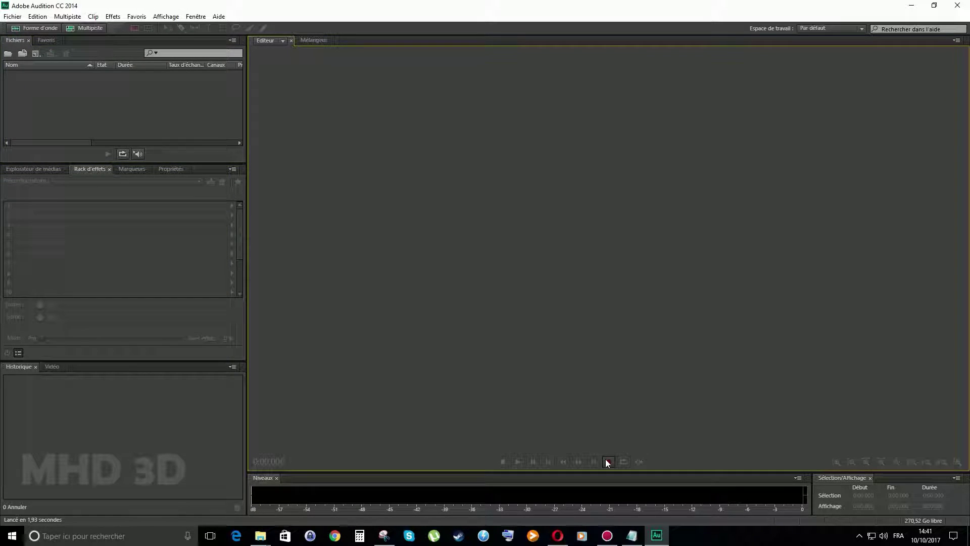
left_click(472, 298)
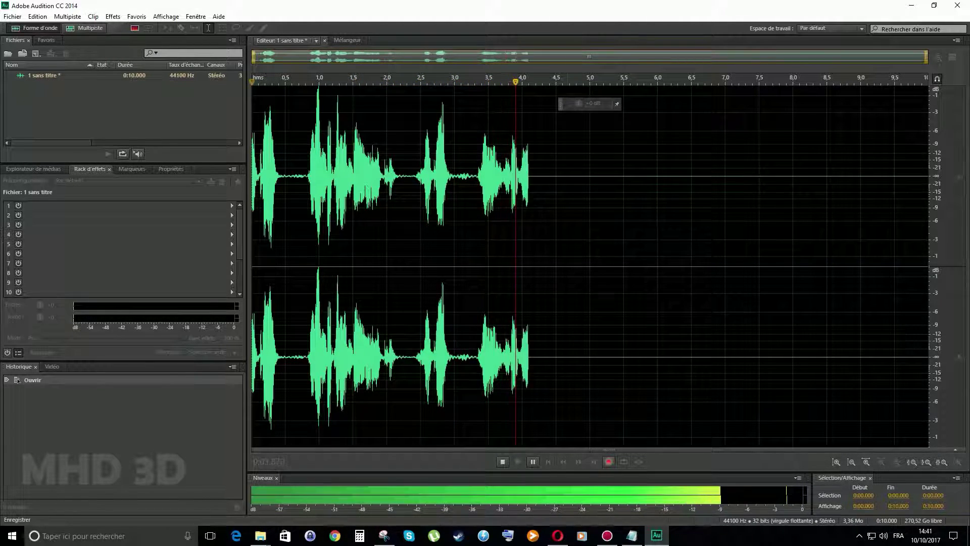
left_click(502, 461)
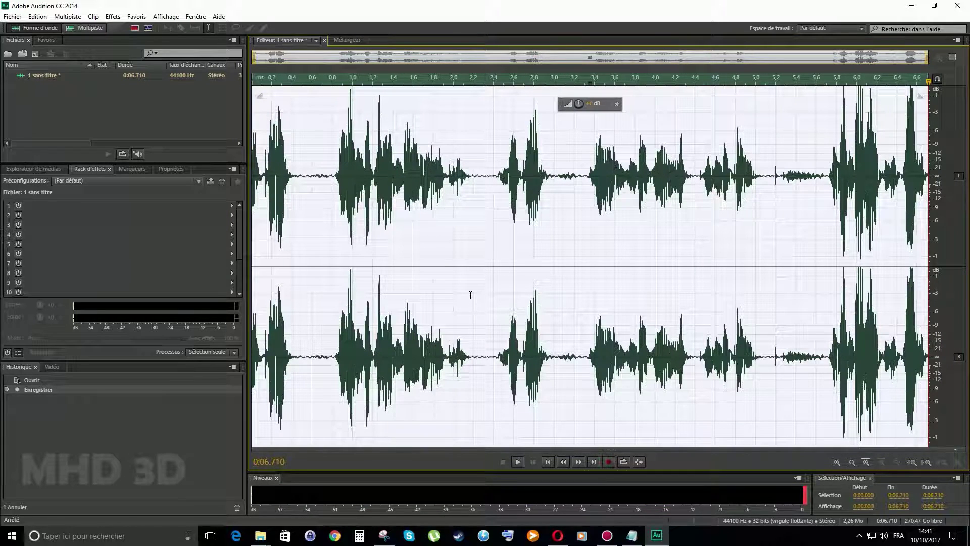
Step: Delete the entire first take and record a new voice take of about 17.8 s in the same file
key("Delete")
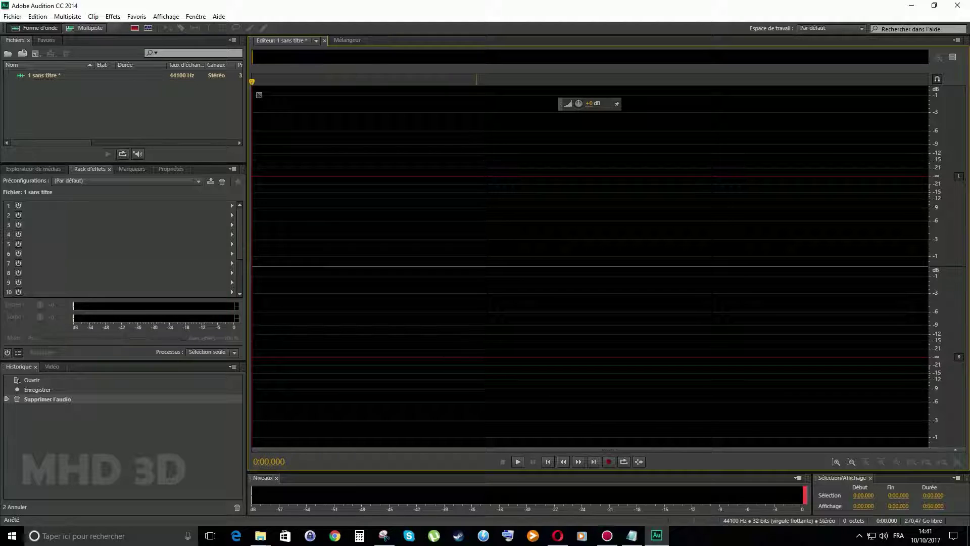
left_click(604, 463)
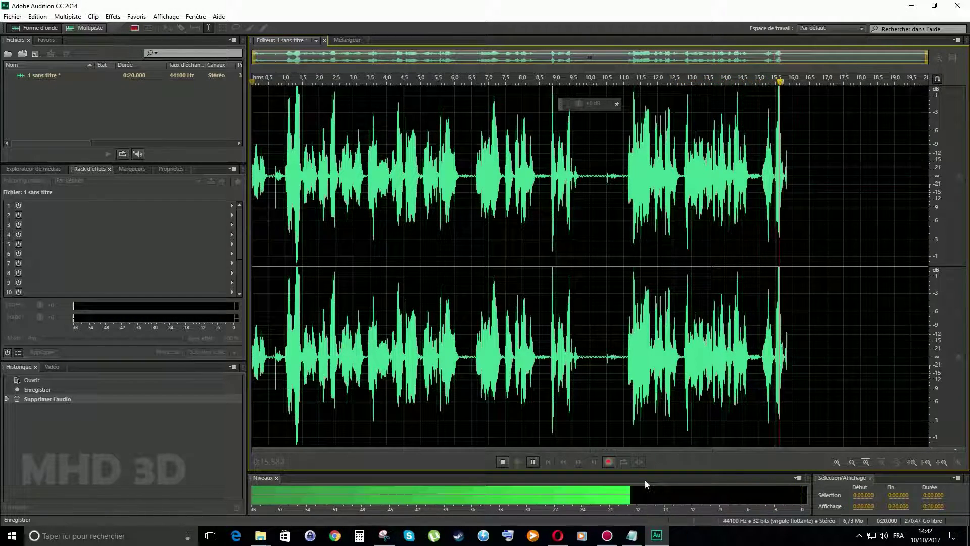
left_click(502, 461)
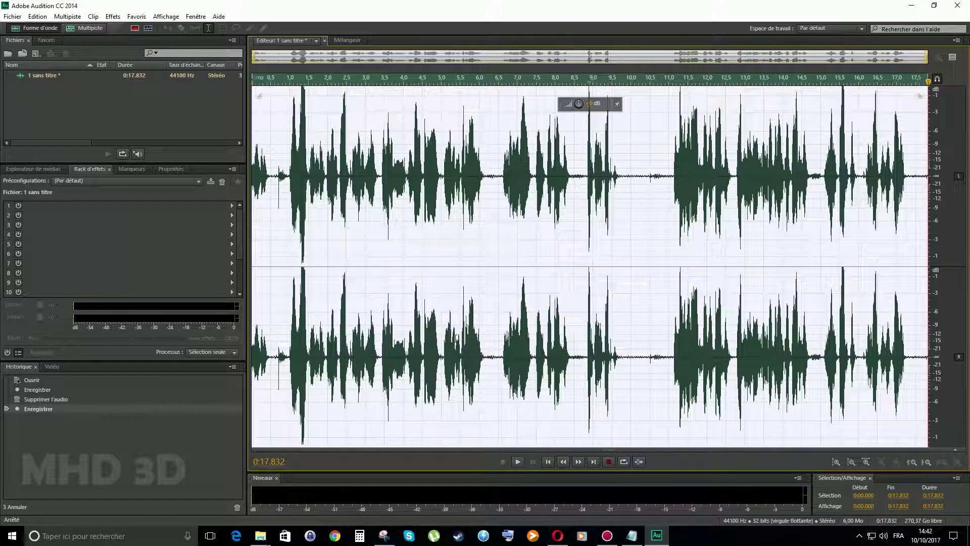
Step: Play the recording from the beginning and pause at about 9.9 s to locate the unwanted passage
left_click(549, 462)
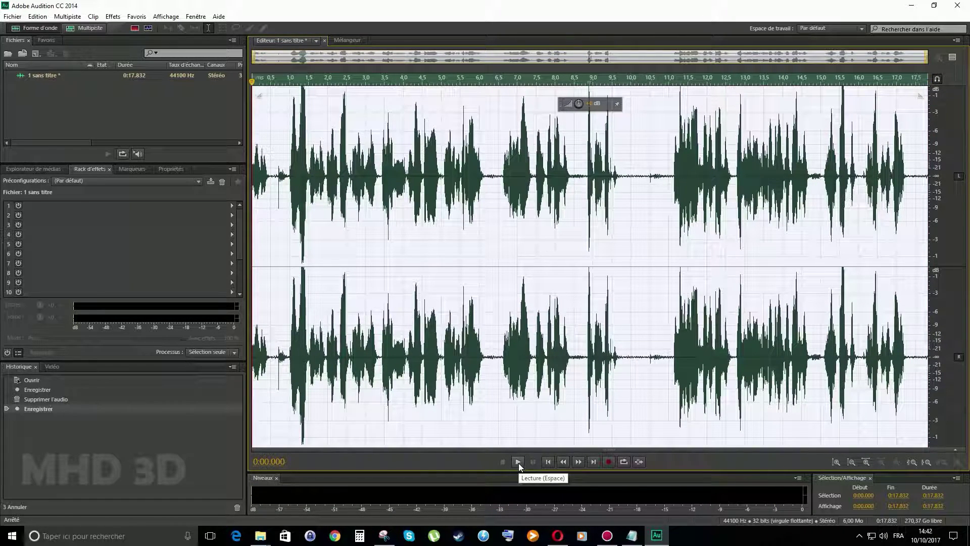
left_click(518, 462)
left_click(533, 462)
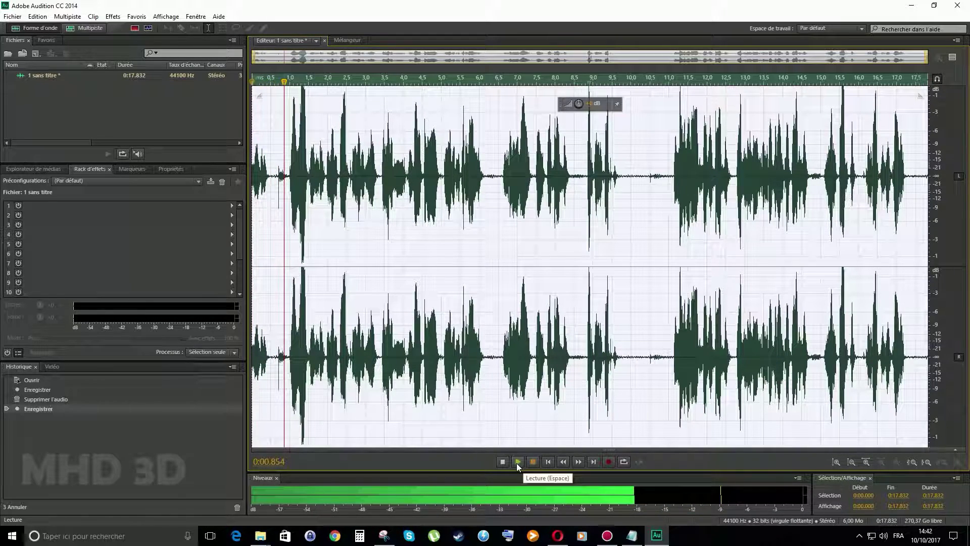
left_click(517, 461)
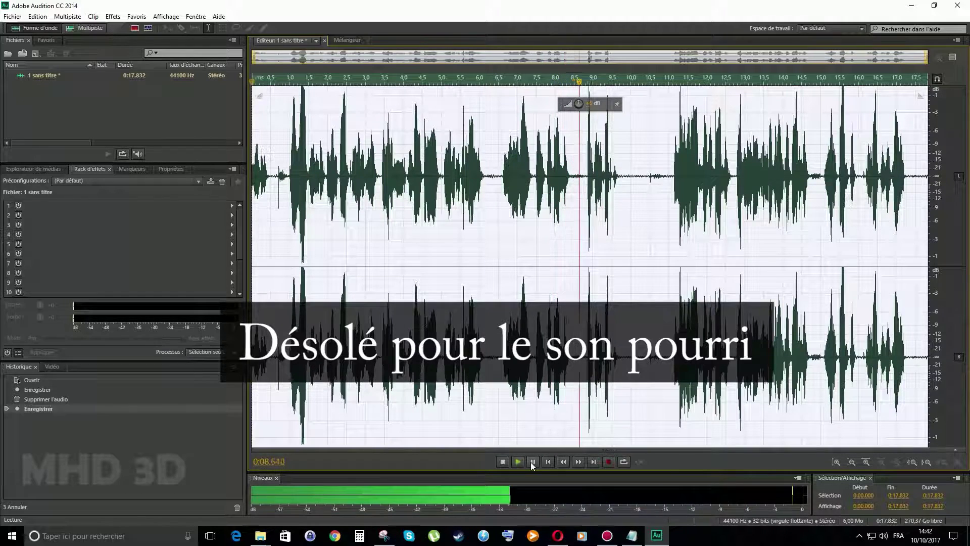
left_click(532, 461)
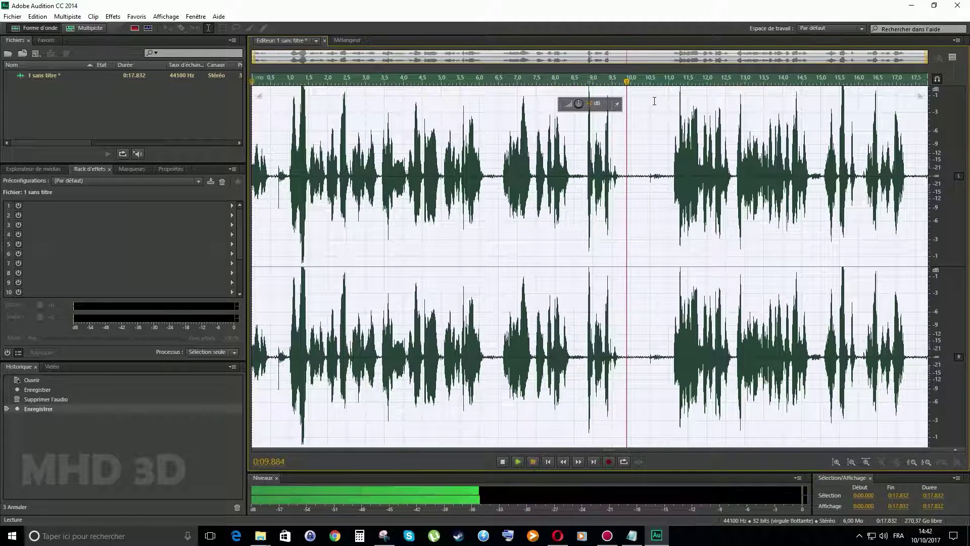
Step: Delete the audio passage from 8.5 s to 11.0 s, including the silence that follows the speech
left_click(573, 177)
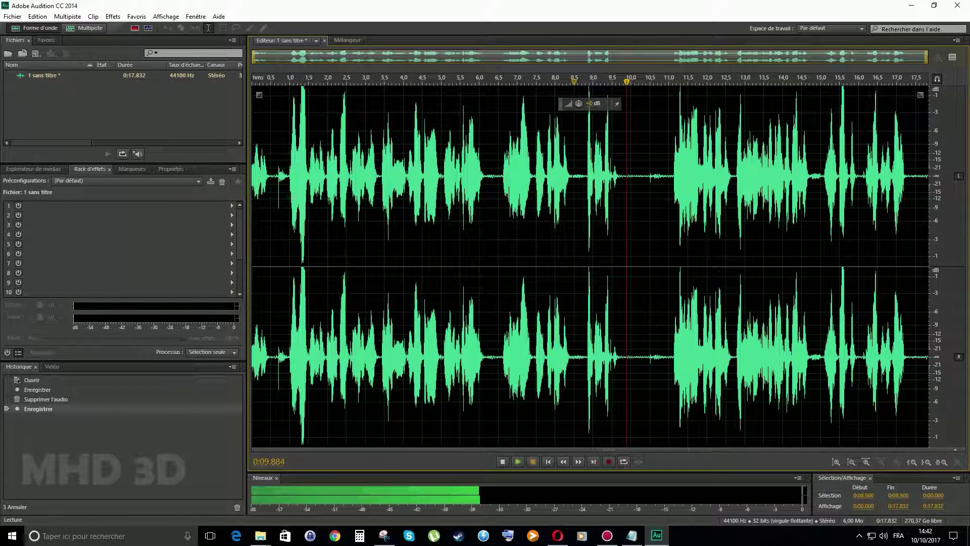
left_click_drag(574, 177, 668, 177)
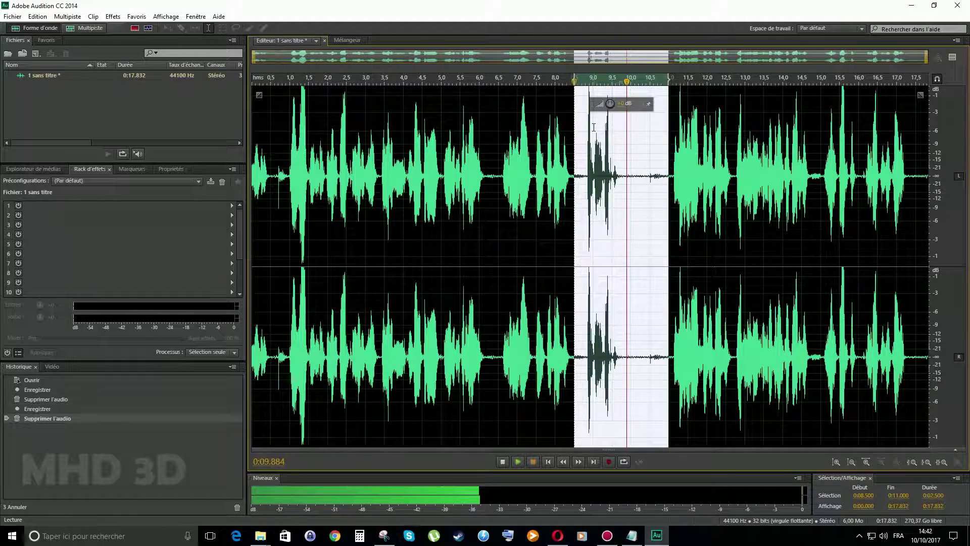
key("Delete")
Step: Replay the audio around the cut at 8.5 s and delete the passage from about 6.34 s to 8.5 s
left_click(554, 81)
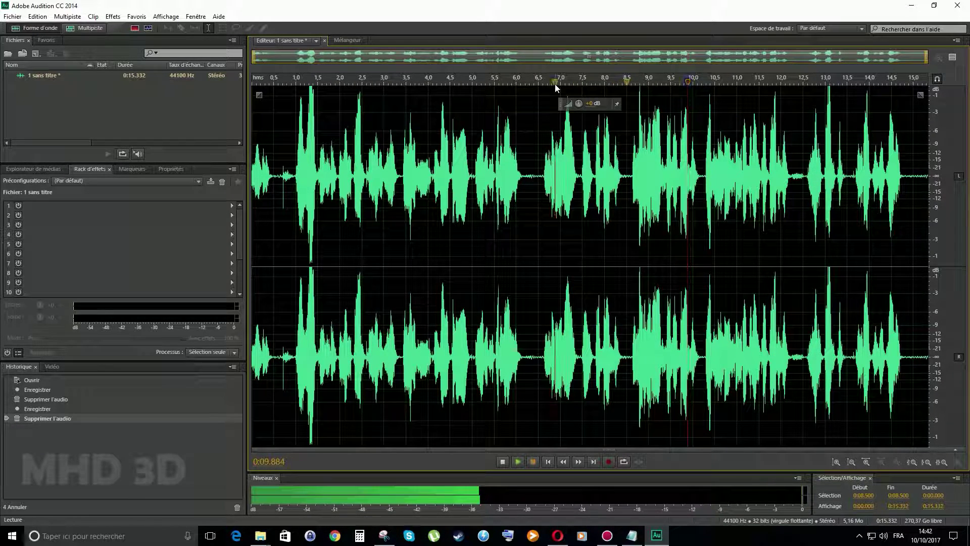
left_click(519, 462)
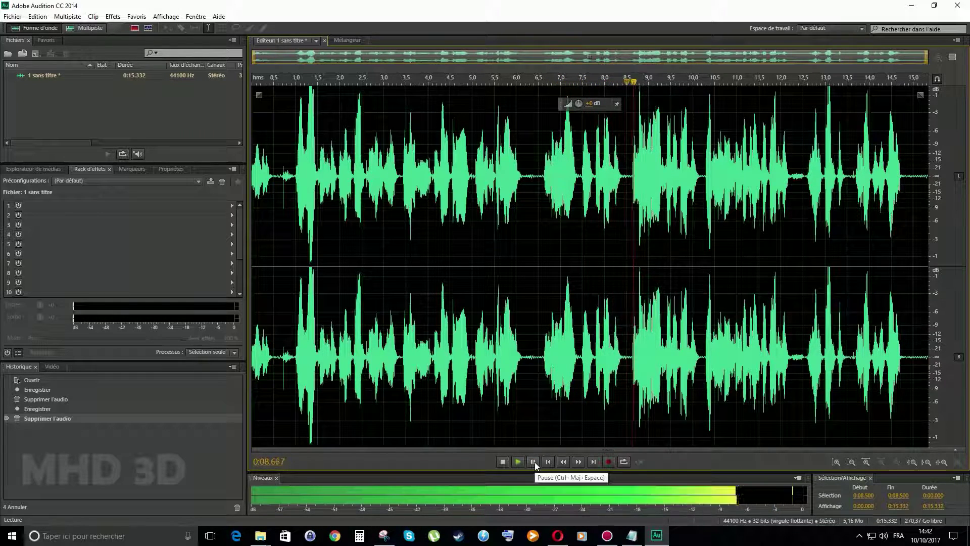
left_click(534, 462)
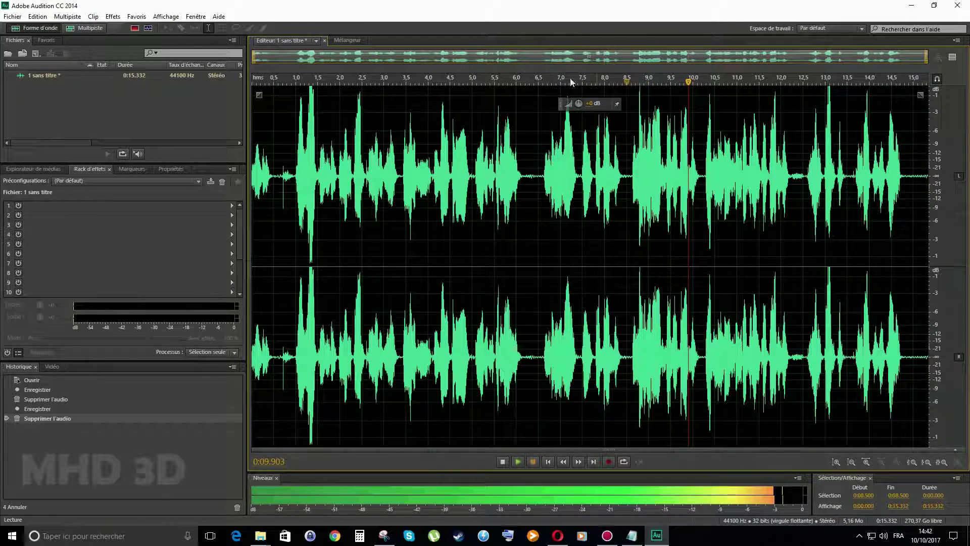
left_click(548, 81)
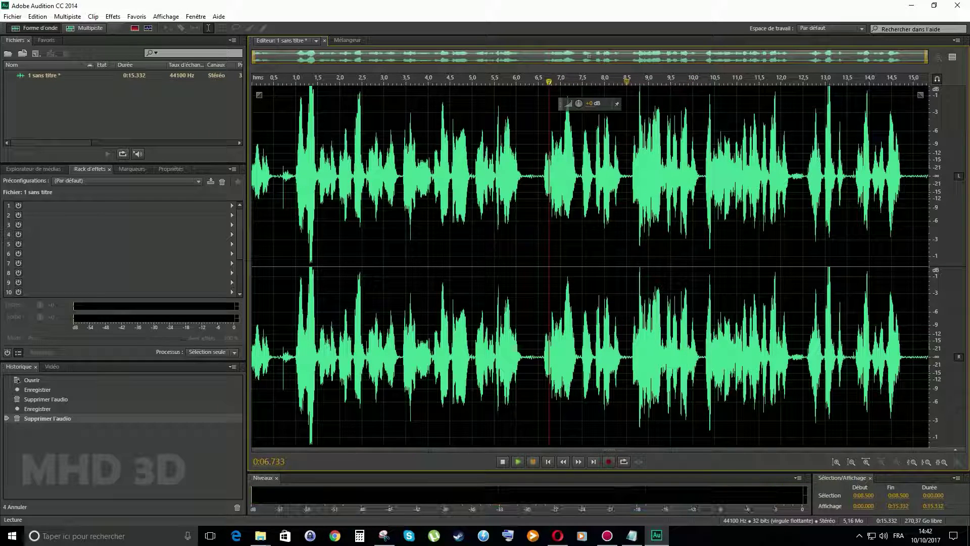
left_click(516, 464)
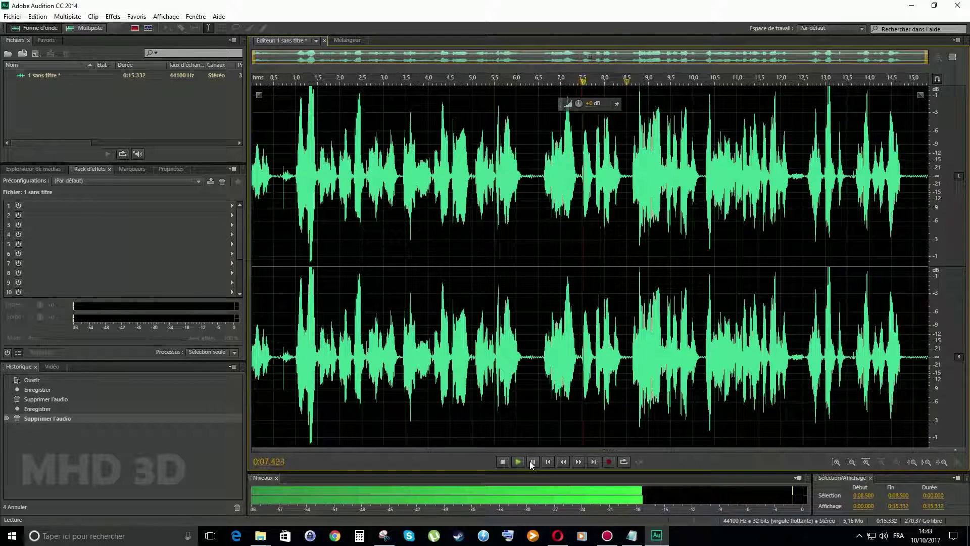
left_click(531, 463)
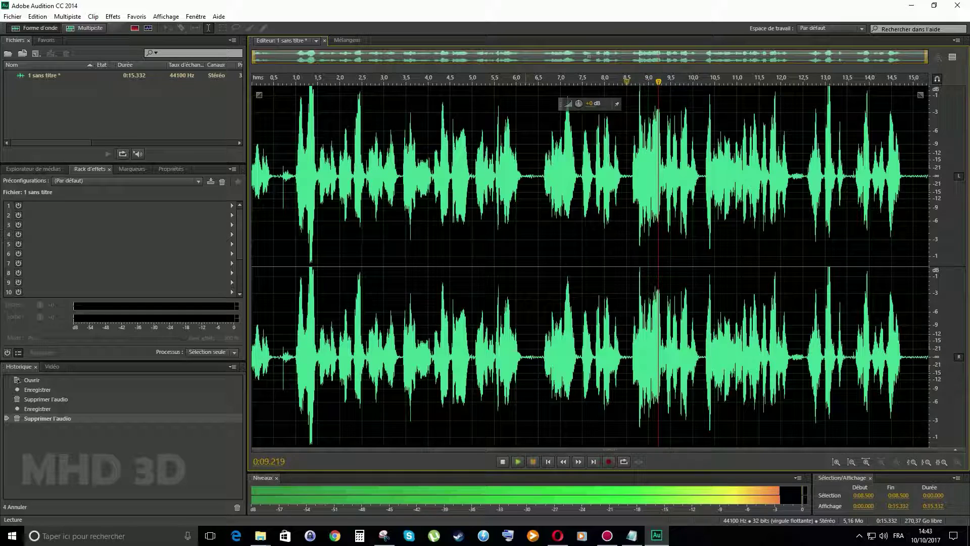
left_click_drag(532, 303, 630, 303)
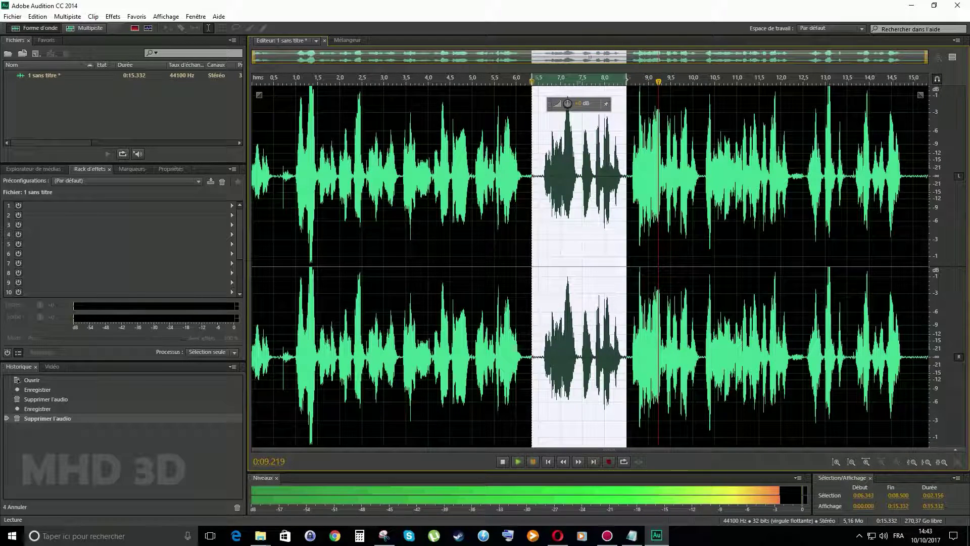
key("Delete")
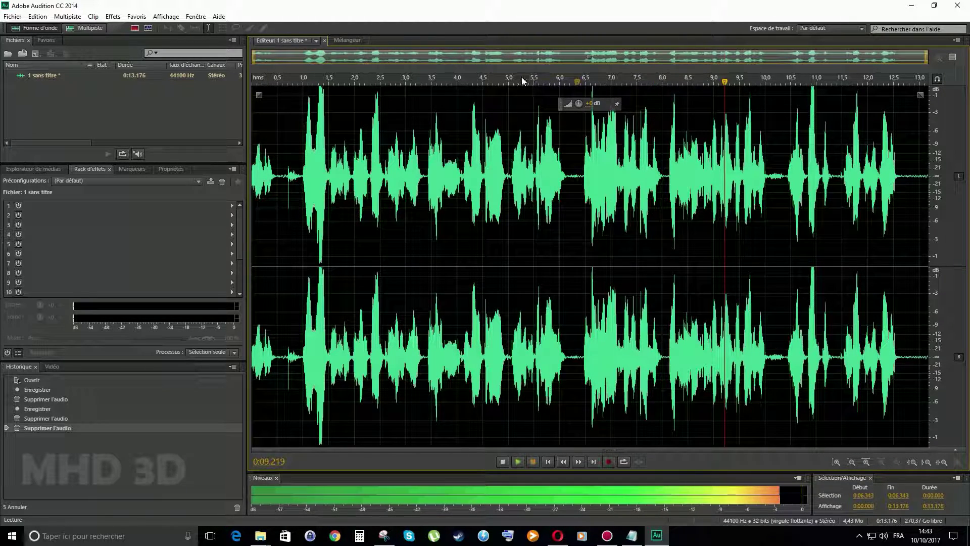
Step: Play the recording from just before the cut at about 6.34 s through to the closing words and pause
left_click(522, 81)
left_click(519, 461)
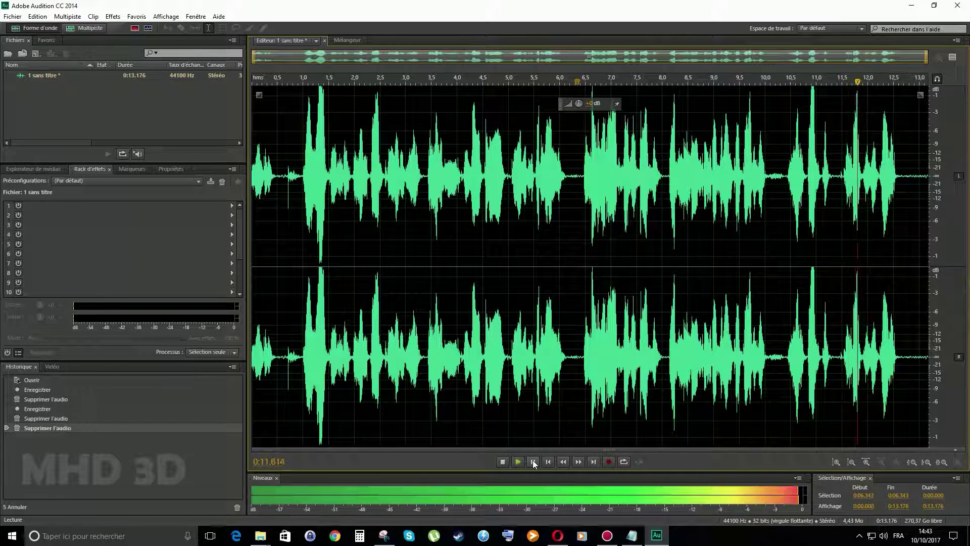
left_click(533, 462)
Step: Replay the closing words and delete the short passage from about 11.1 s to 11.5 s
left_click(788, 81)
left_click(532, 462)
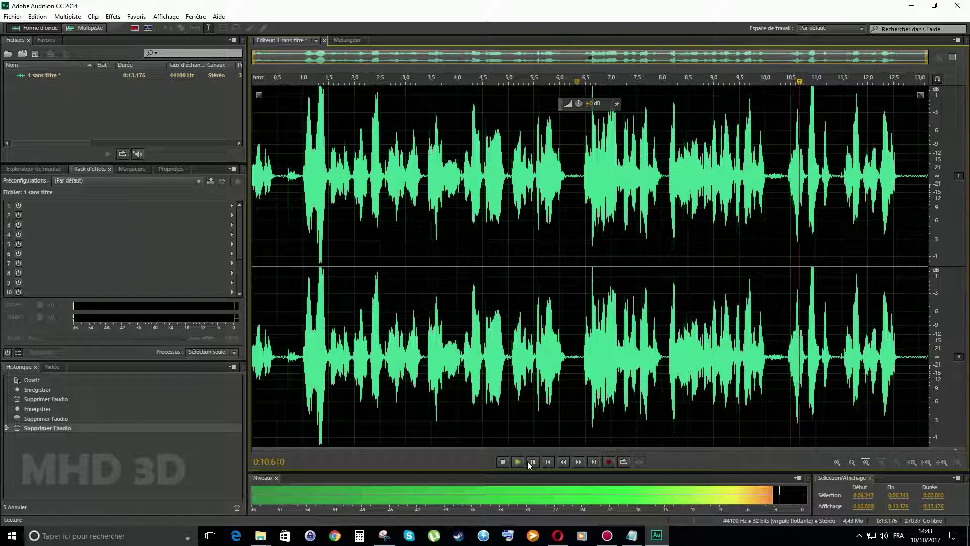
left_click(532, 461)
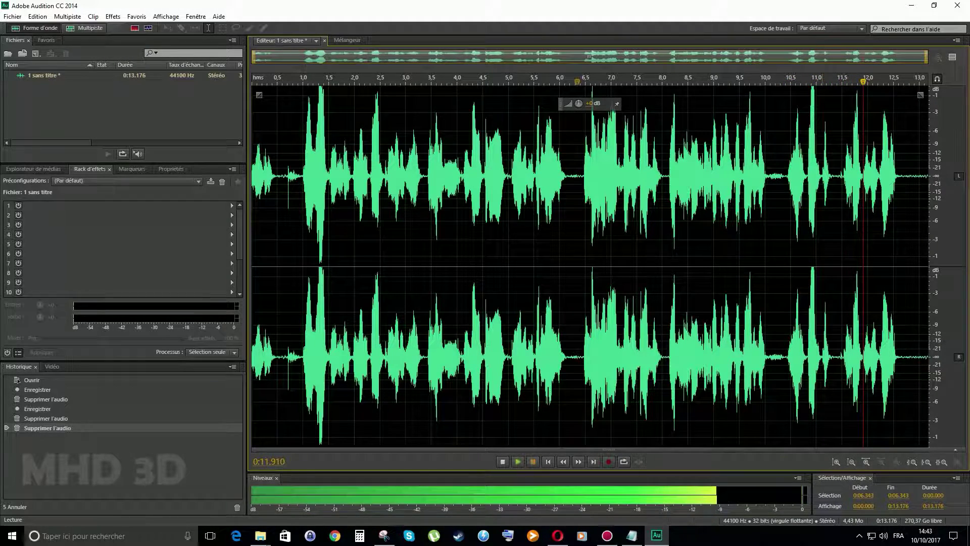
scroll(823, 232, "up", 2)
left_click_drag(821, 233, 848, 232)
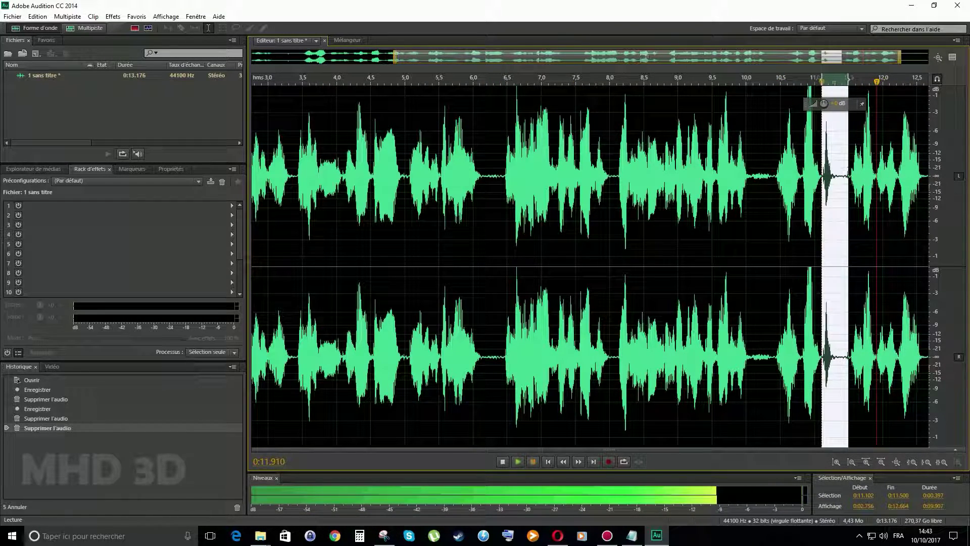
key("Delete")
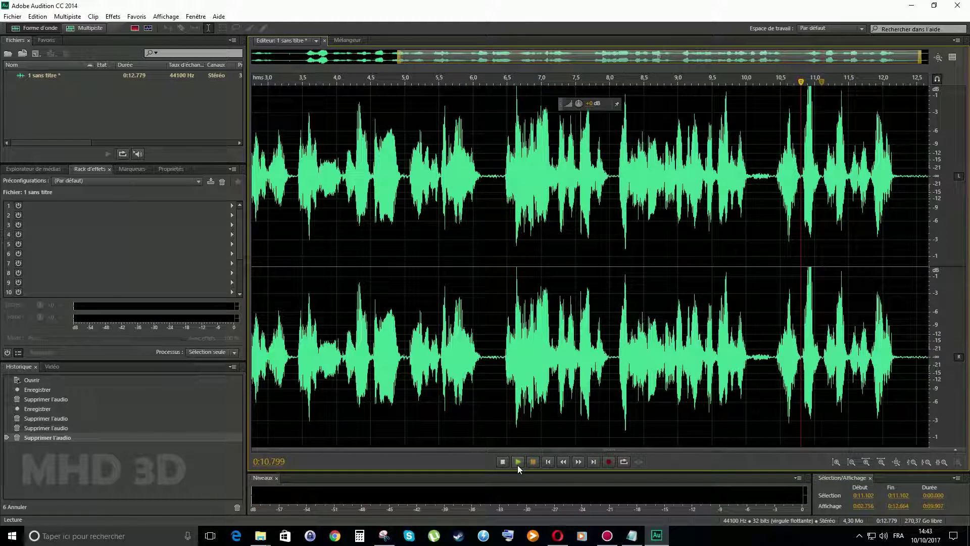
Step: Play back the cut near 11.1 s and return the playhead to the start with the whole waveform in view
left_click(517, 463)
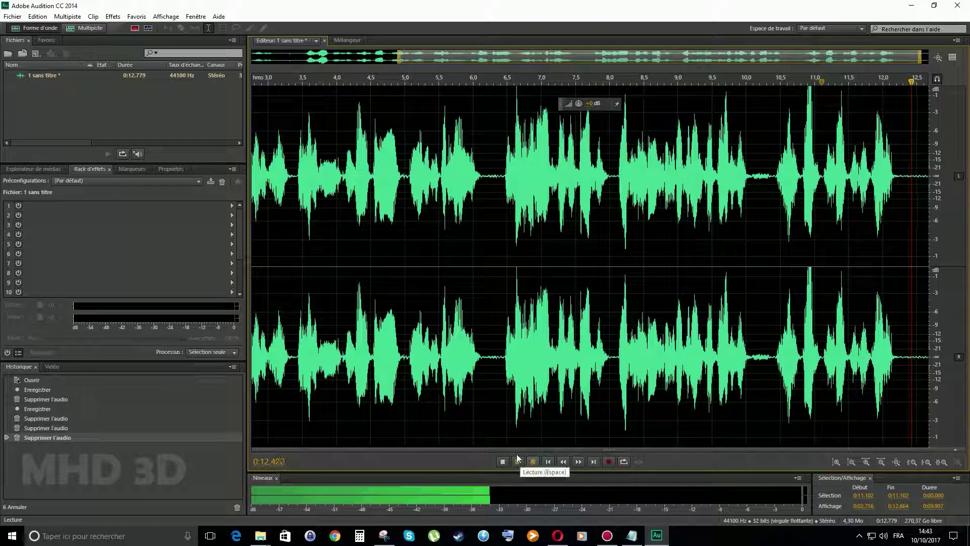
left_click_drag(400, 56, 252, 57)
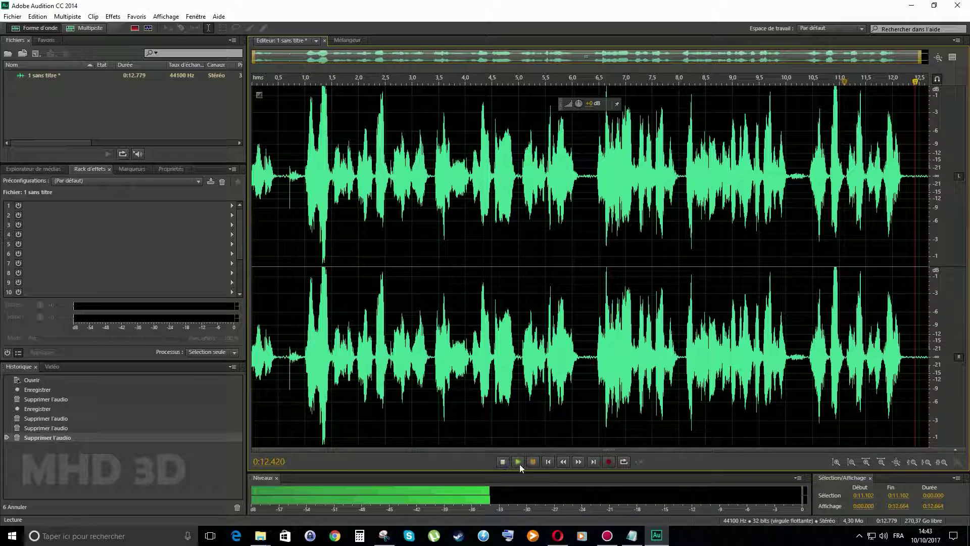
left_click(548, 462)
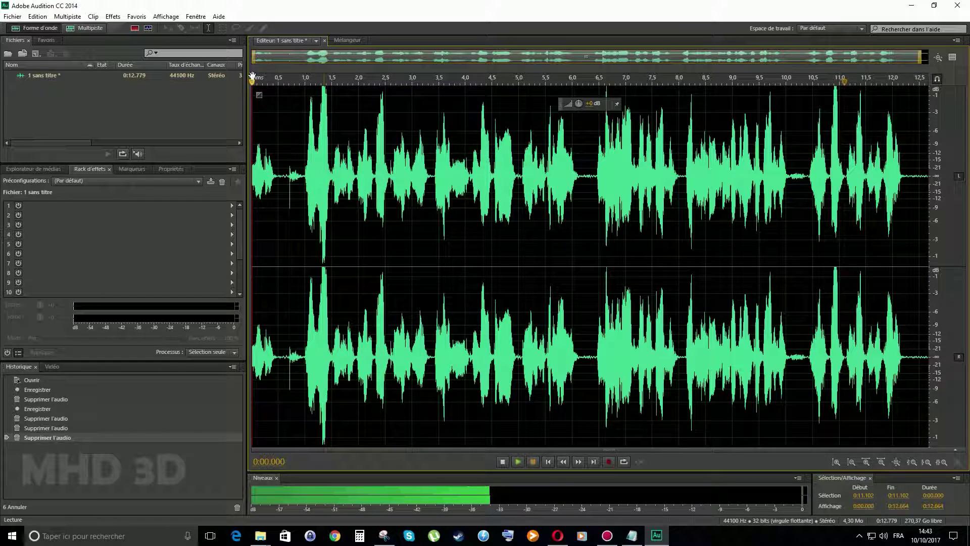
mouse_move(919, 60)
left_mouse_down()
mouse_move(930, 61)
mouse_move(404, 63)
mouse_move(930, 62)
left_mouse_up()
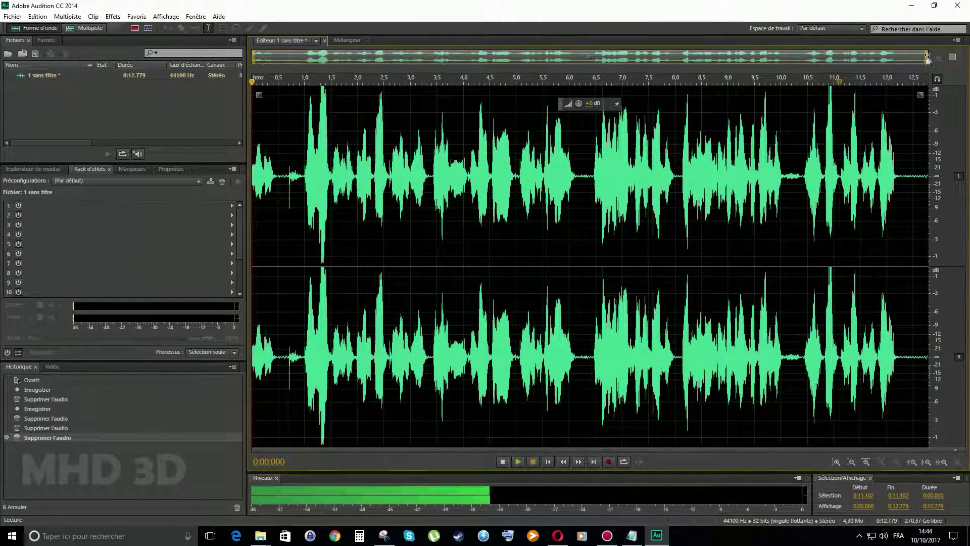
Step: Select the quiet noise between about 0.45 s and 1.0 s near the start and play only that selection
left_click_drag(928, 57, 400, 59)
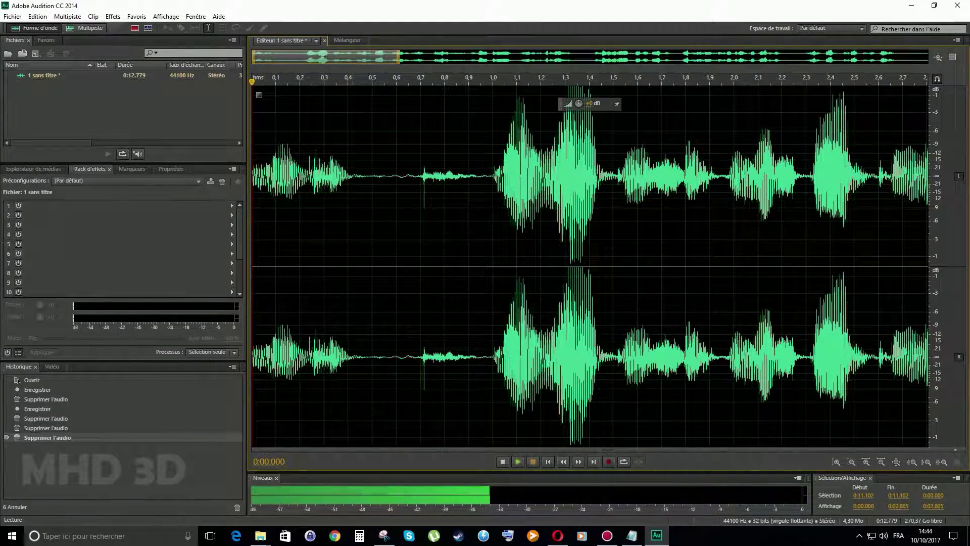
left_click_drag(361, 177, 492, 177)
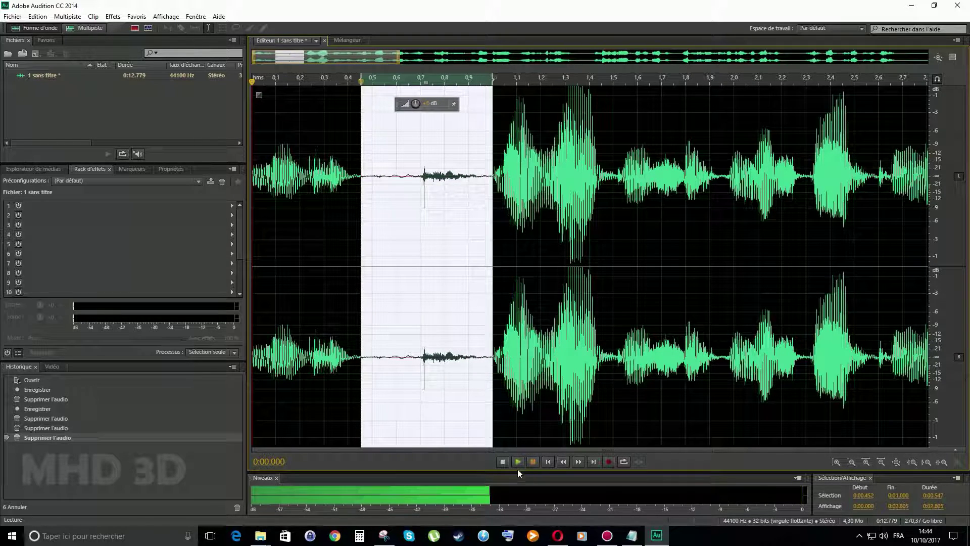
left_click(502, 462)
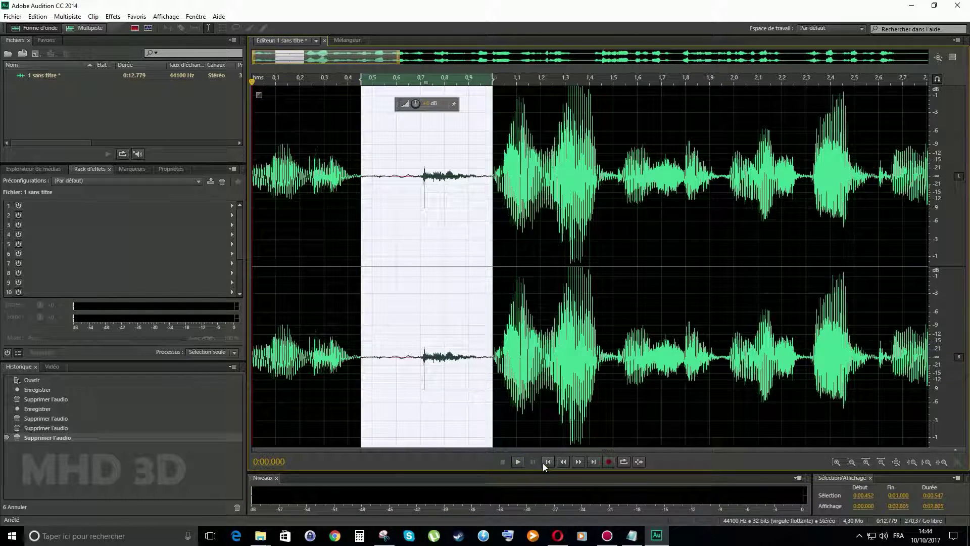
left_click(363, 81)
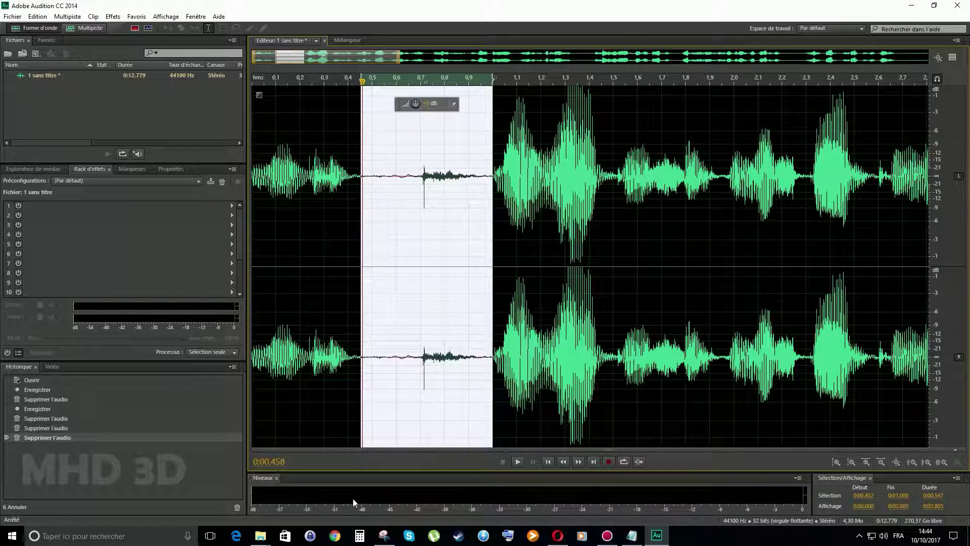
left_click(518, 462)
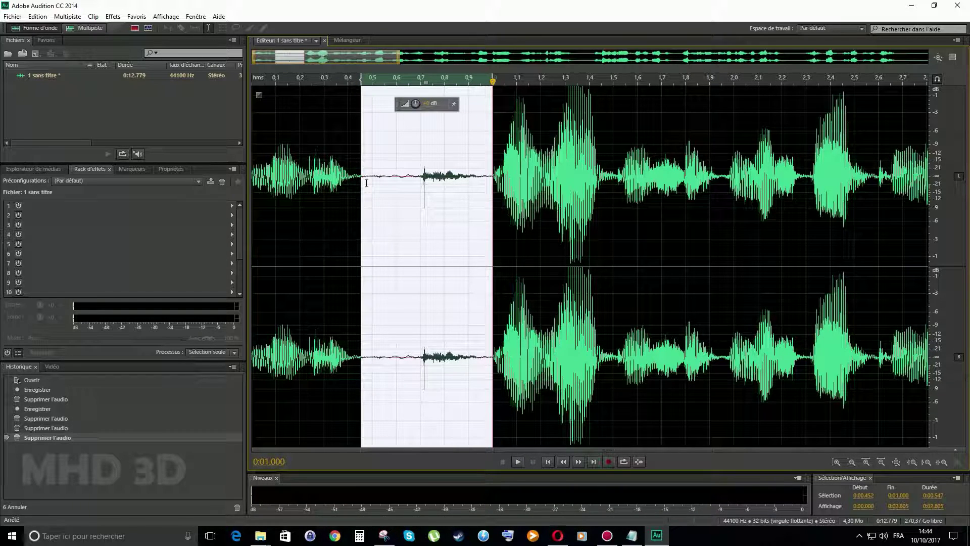
Step: Select the quiet noise from about 0.45 s to 0.98 s and capture it as the noise print
left_click(334, 183)
left_click_drag(361, 183, 489, 185)
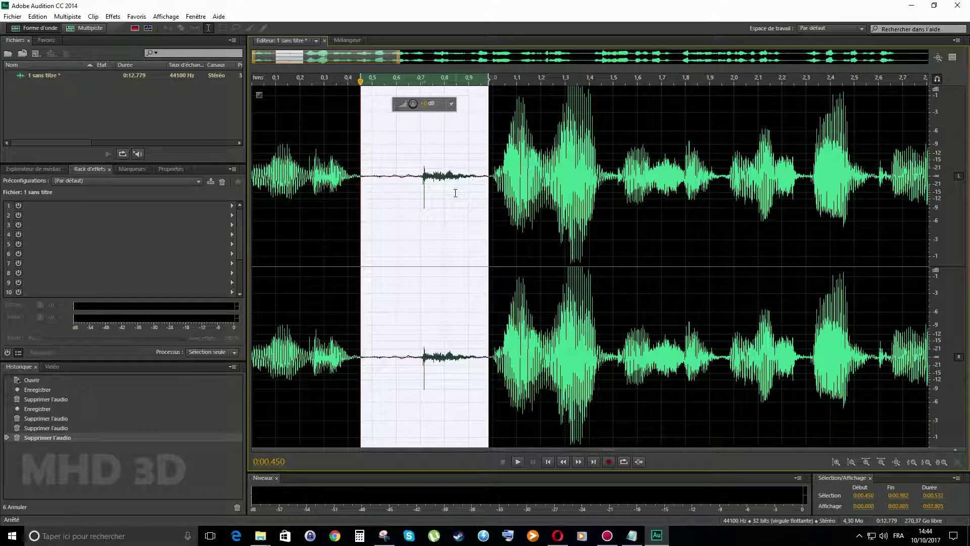
right_click(399, 169)
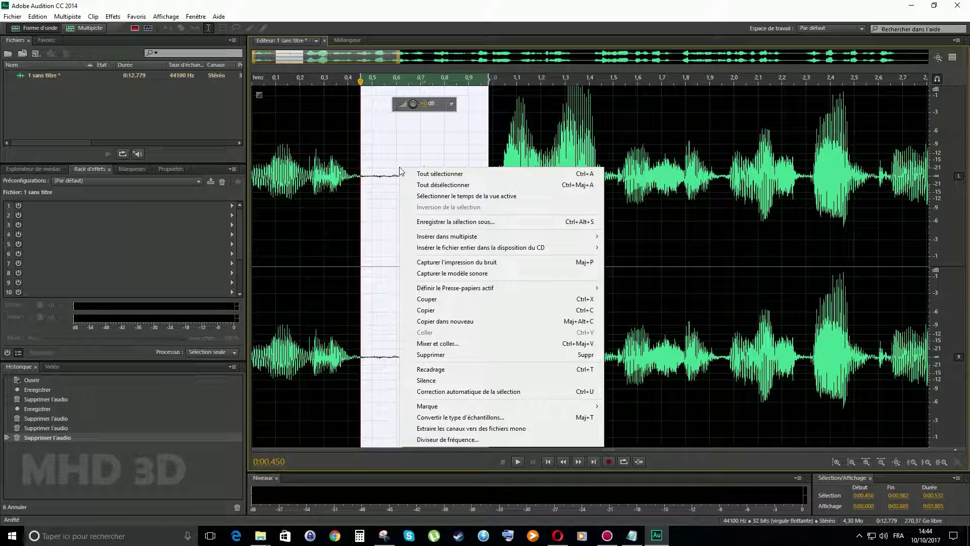
left_click(483, 263)
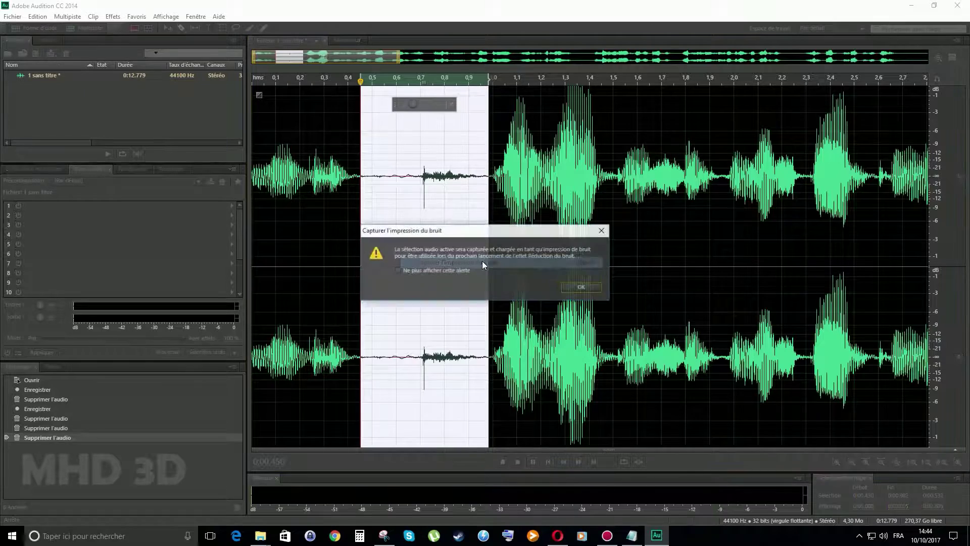
left_click(582, 288)
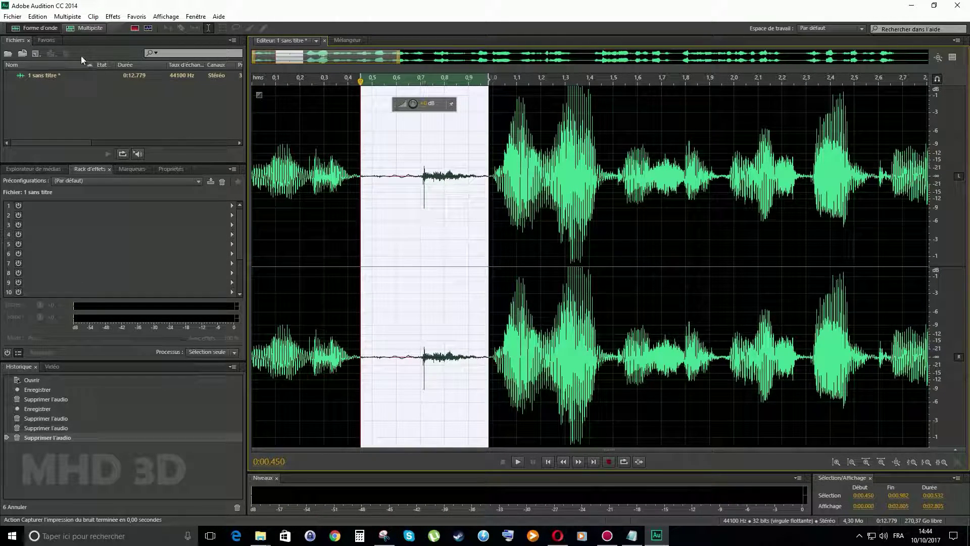
Step: Start the Noise Reduction process with the captured noise print and extend it to the entire file
left_click(113, 16)
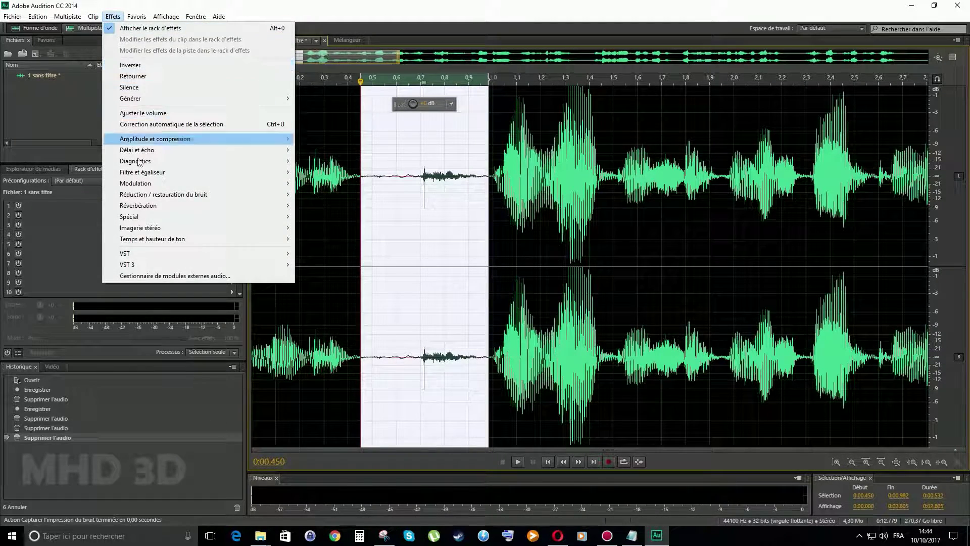
mouse_move(153, 197)
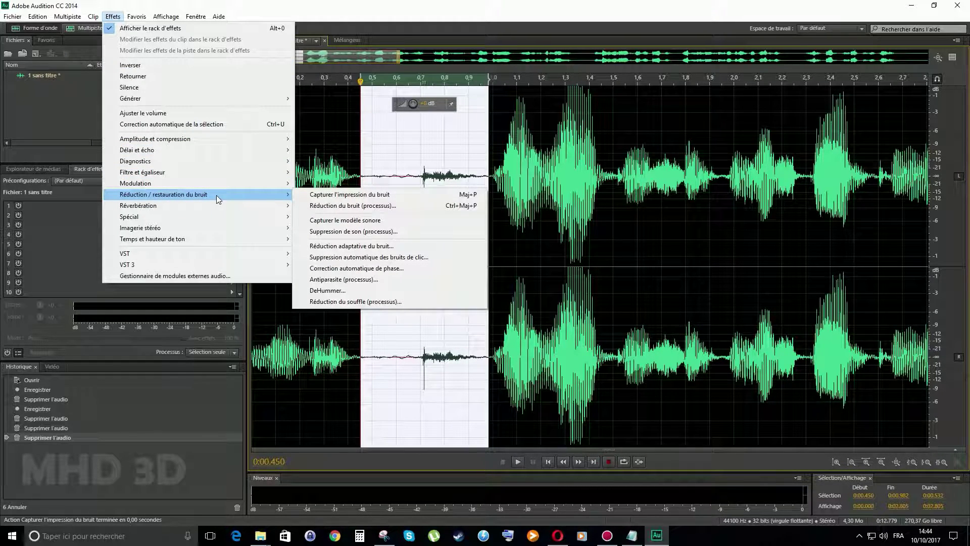
left_click(368, 207)
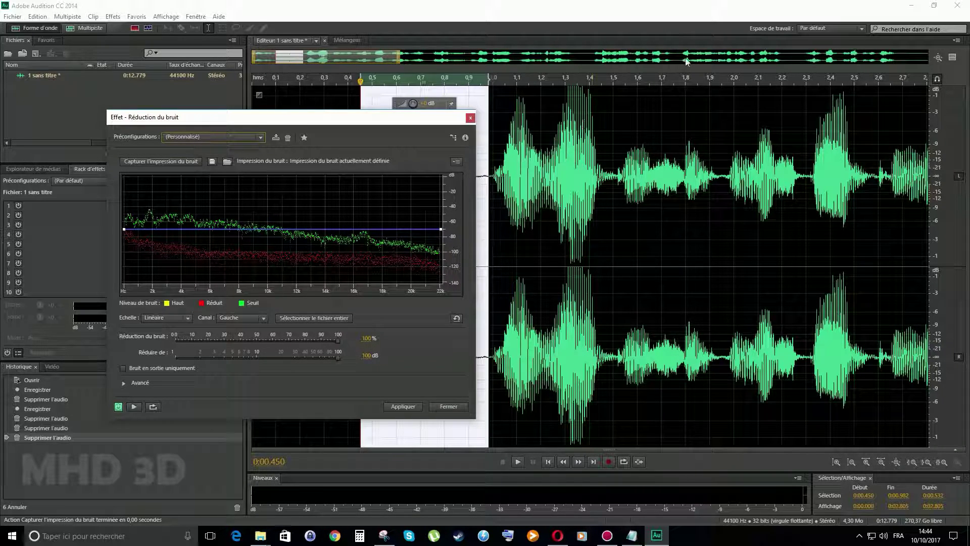
left_click(325, 318)
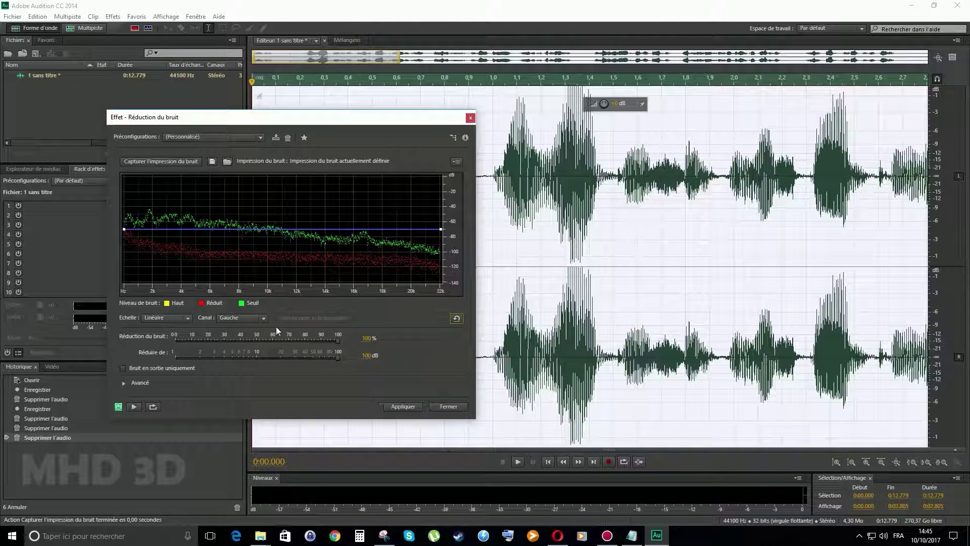
Step: Reshape the noise reduction curve by lowering its 22 kHz end, raising its 0 Hz end and adding points near 14 and 16.6 kHz, then apply it
left_click_drag(441, 229, 442, 244)
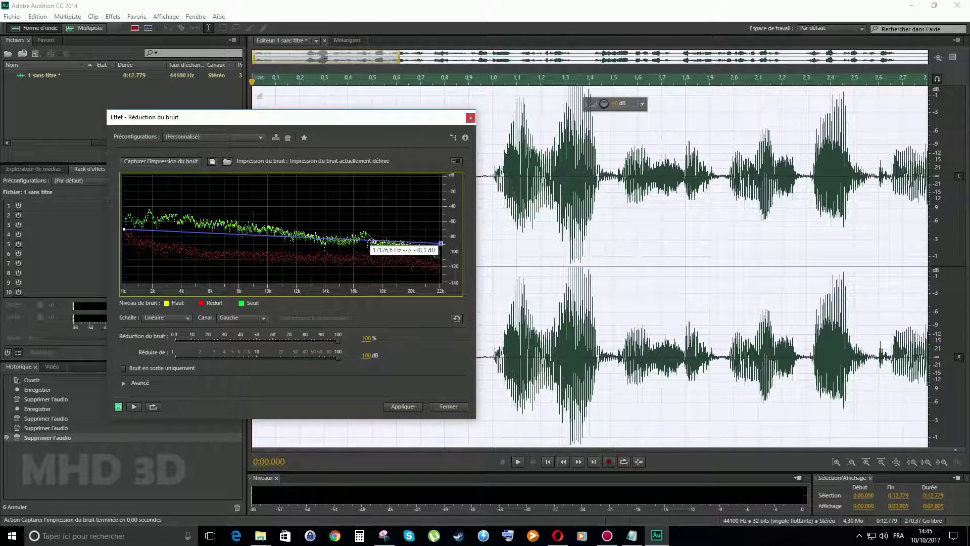
left_click_drag(363, 239, 362, 226)
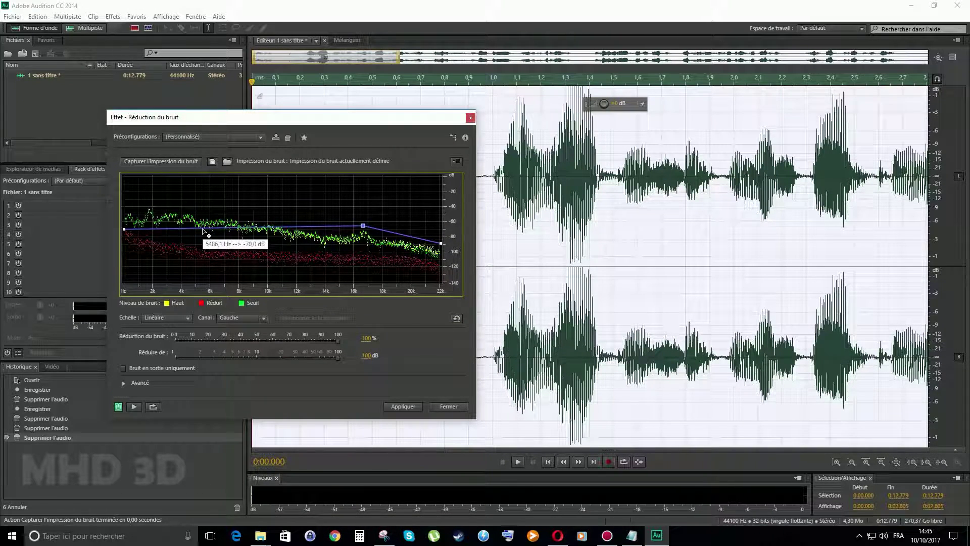
left_click_drag(123, 228, 125, 202)
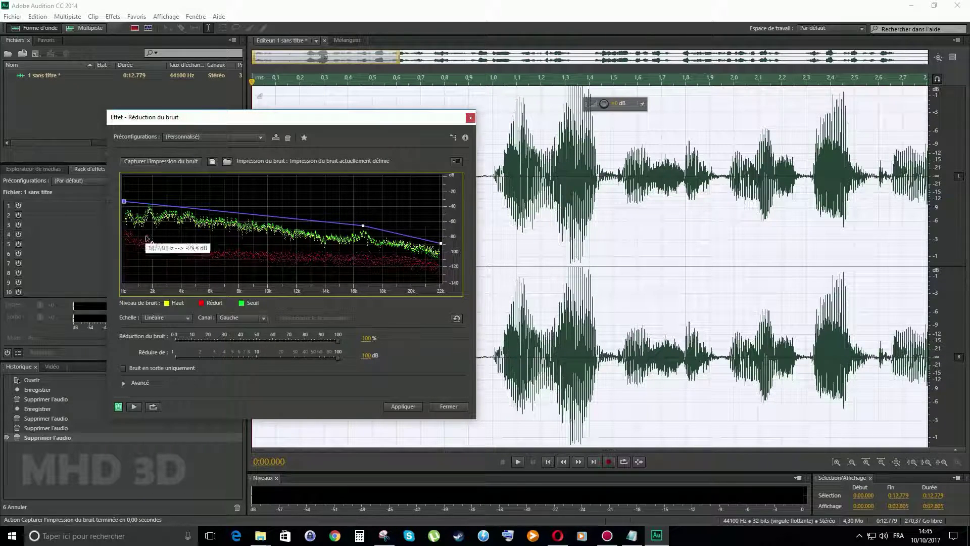
left_click_drag(326, 223, 327, 227)
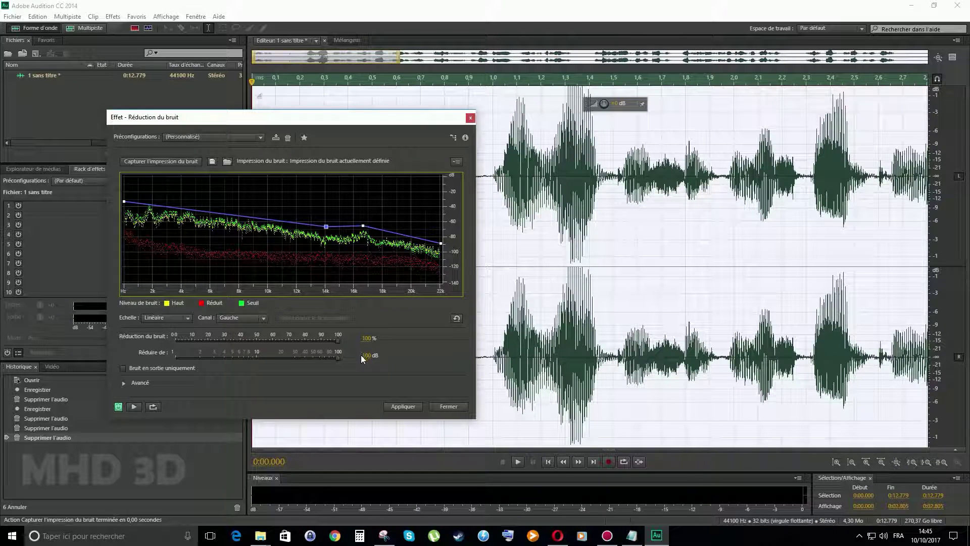
left_click(403, 406)
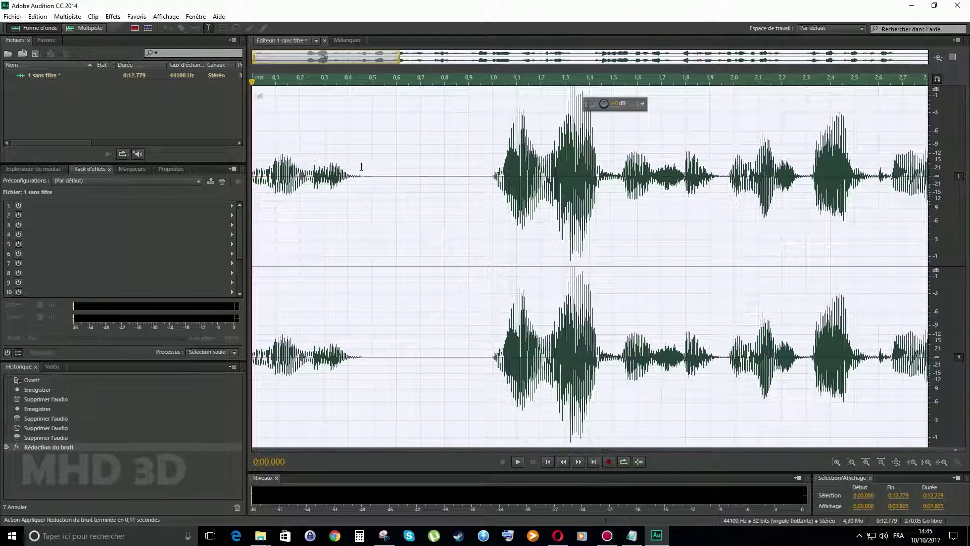
Step: Play the denoised pause between about 0.475 s and 1.0 s, and play the recording from about 0.29 s
left_click_drag(367, 167, 493, 166)
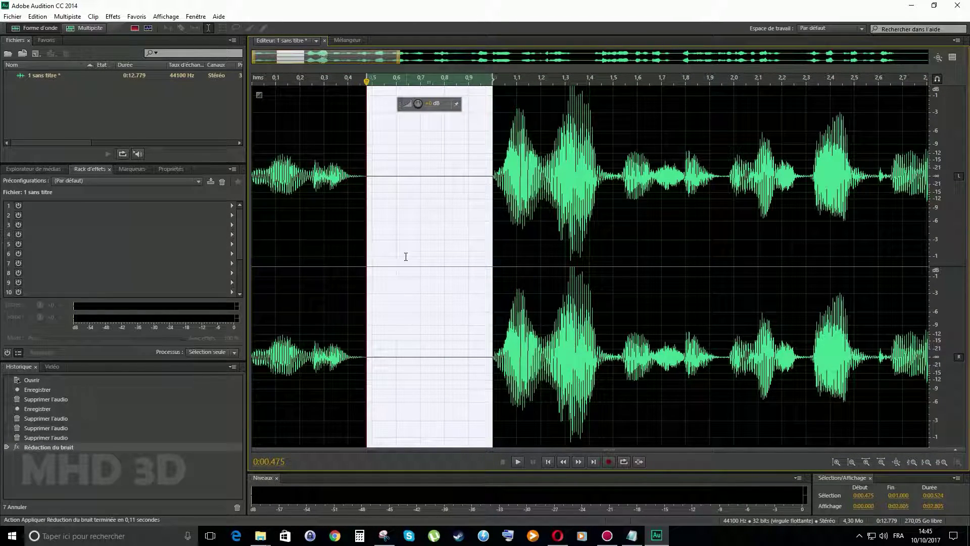
key("space")
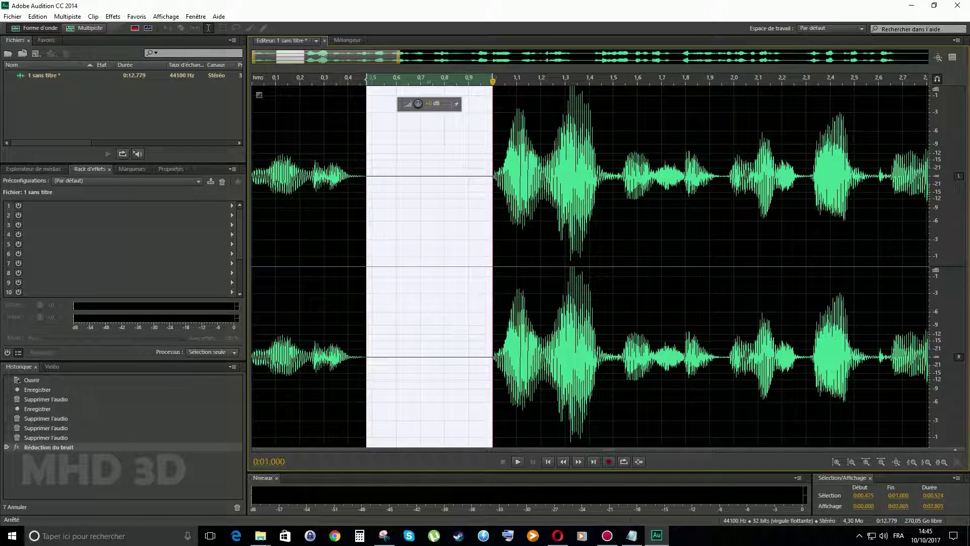
left_click(321, 82)
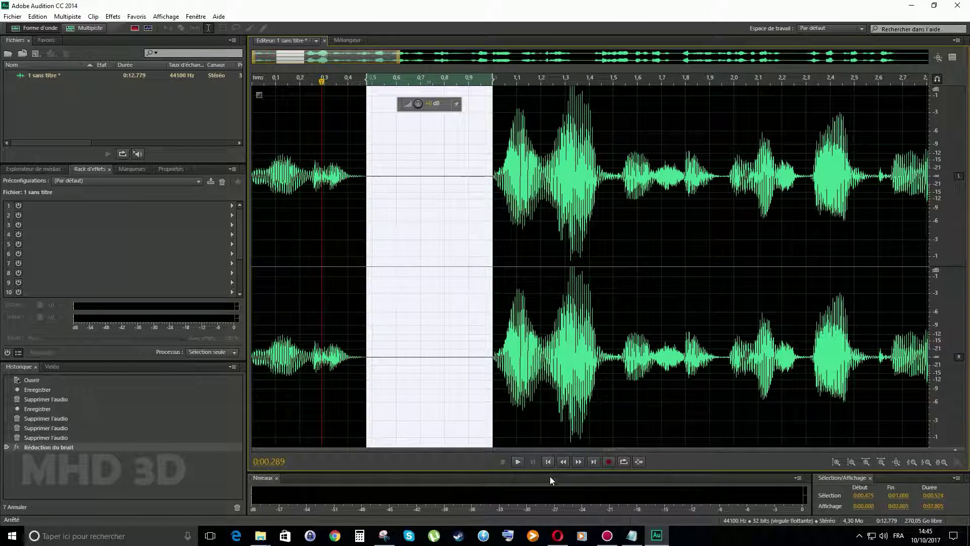
left_click(519, 461)
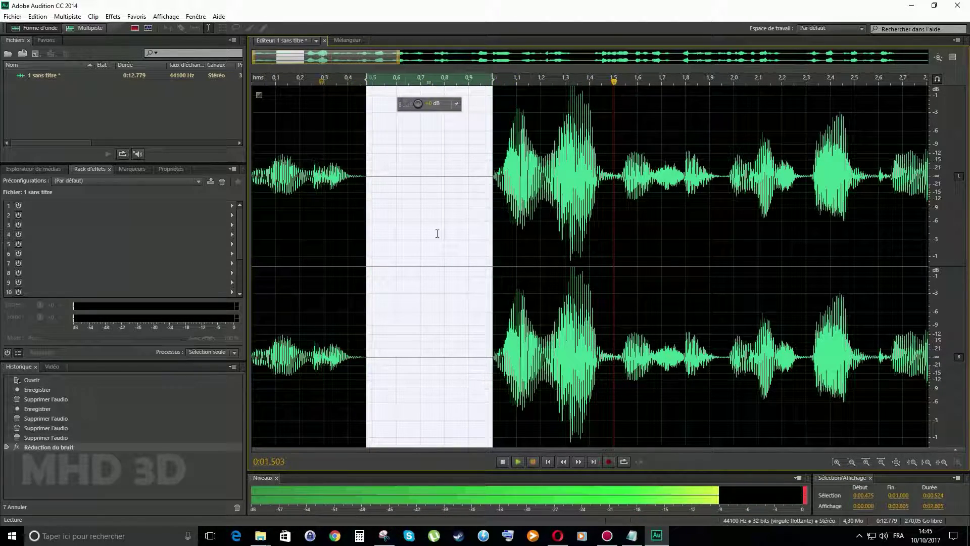
Step: Show the whole waveform, play the denoised recording from the start through to the closing words, and return the playhead to the start
left_click_drag(399, 57, 928, 68)
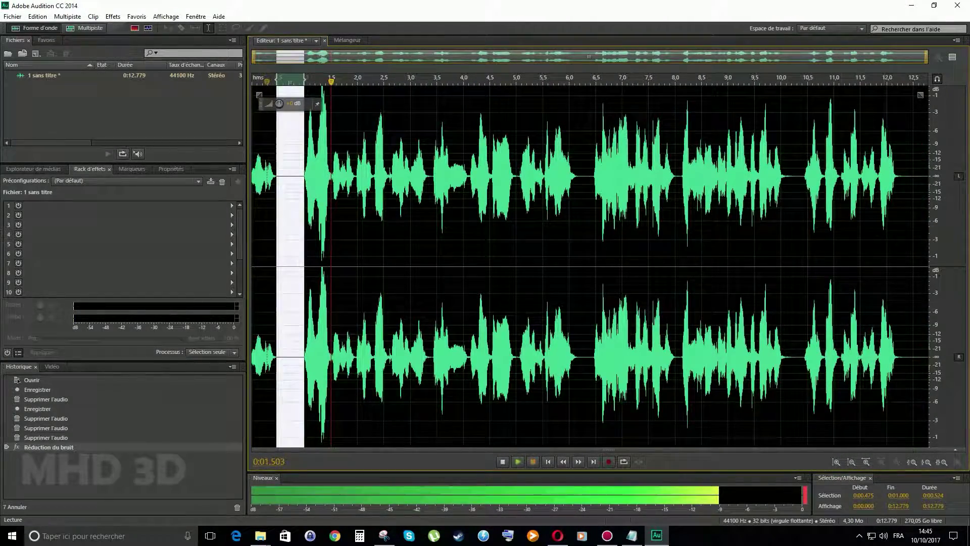
left_click(548, 461)
left_click(374, 176)
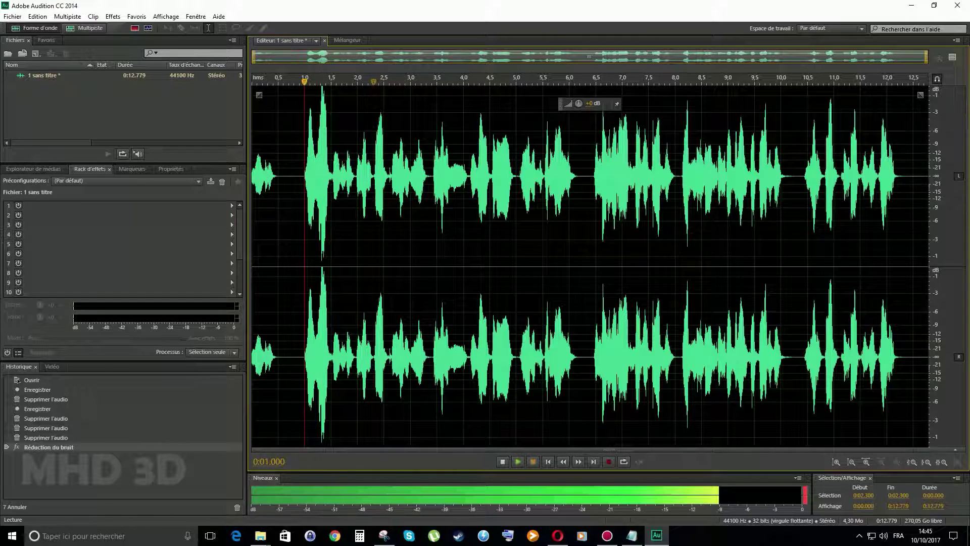
left_click(548, 461)
left_click(517, 462)
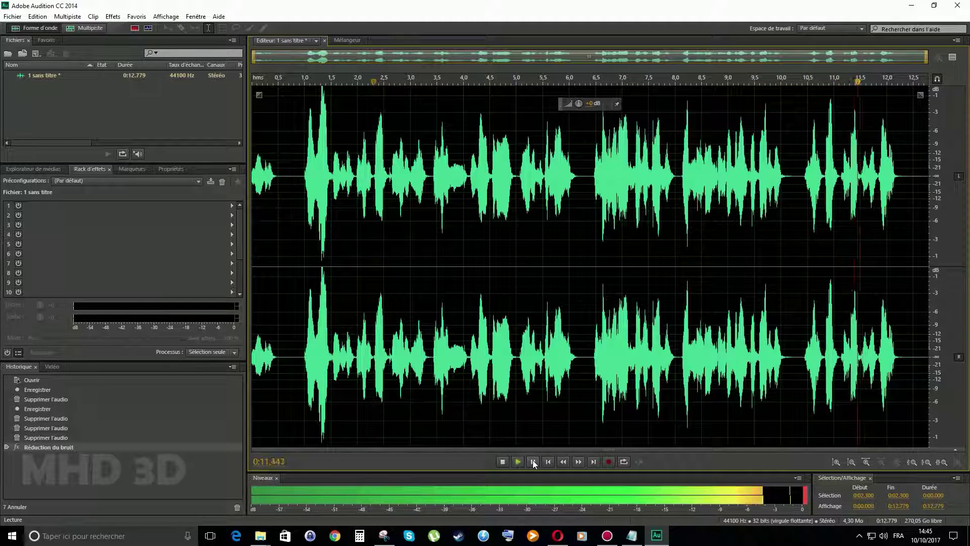
left_click(533, 463)
left_click(548, 462)
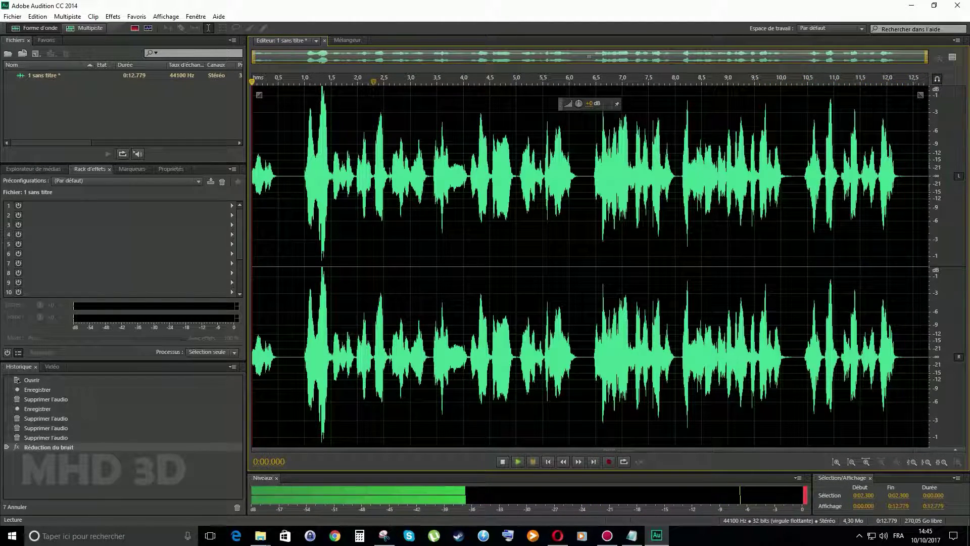
Step: Apply the effects rack preset Voix commentateur radio to the entire recording
key("ctrl+a")
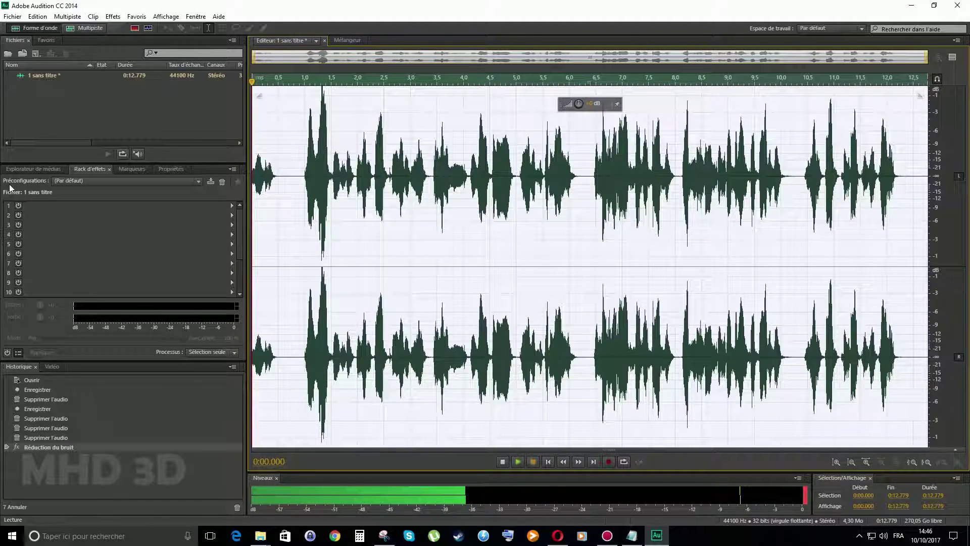
left_click(79, 182)
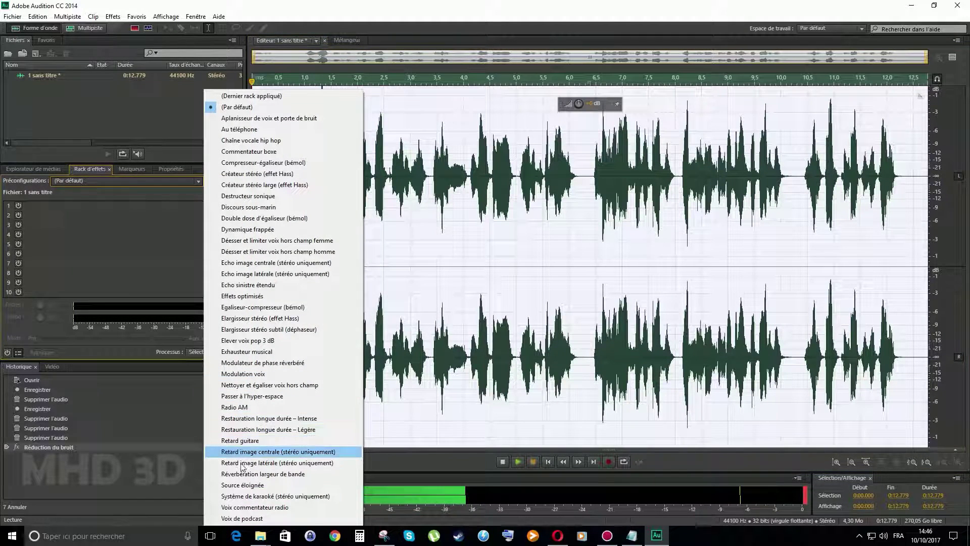
left_click(240, 508)
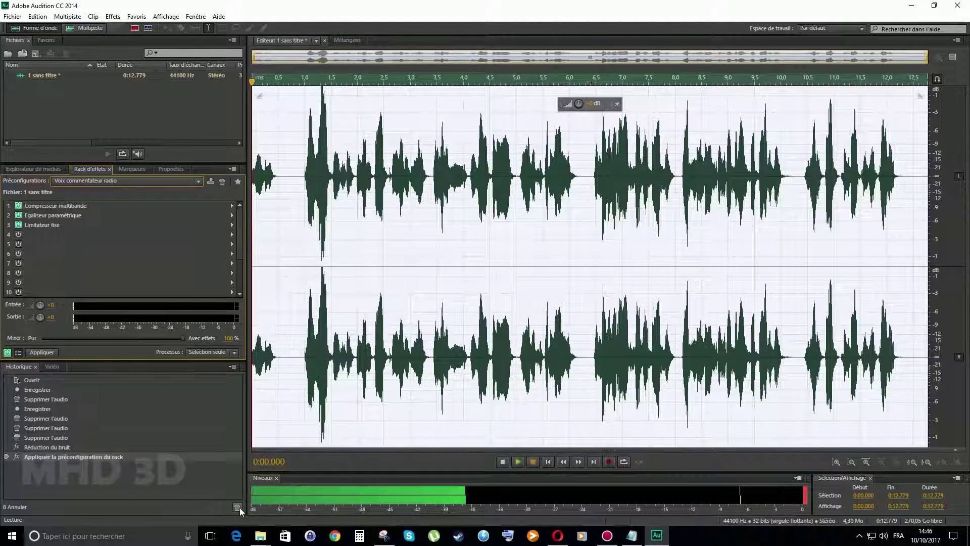
left_click(43, 352)
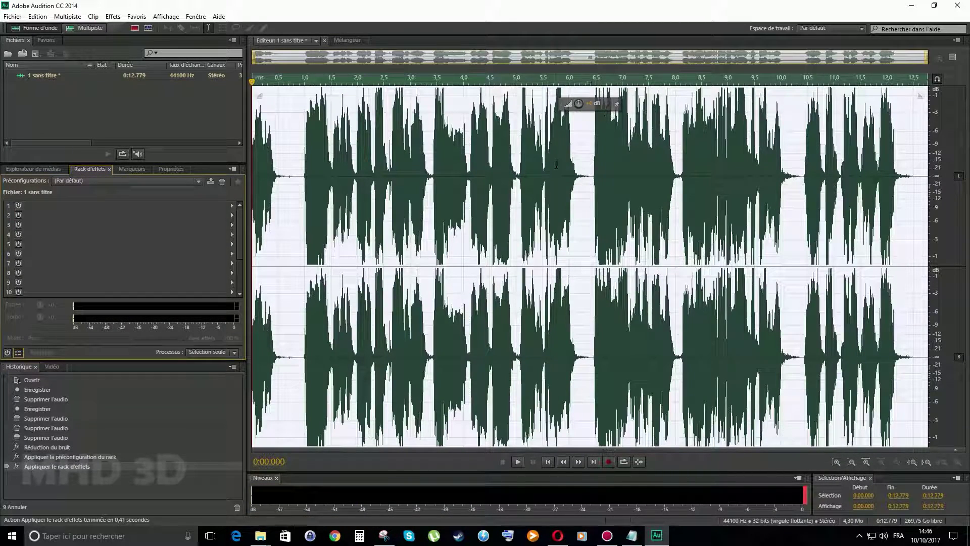
Step: Play the processed voice from the start and lower the amplitude of the entire recording
left_click(516, 462)
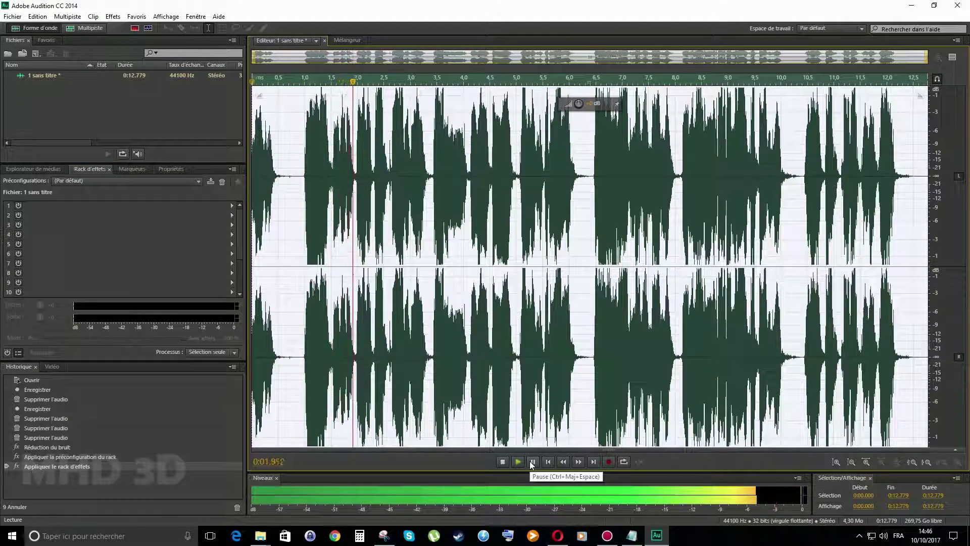
left_click(532, 462)
left_click_drag(590, 106, 583, 105)
left_click(547, 461)
left_click(533, 461)
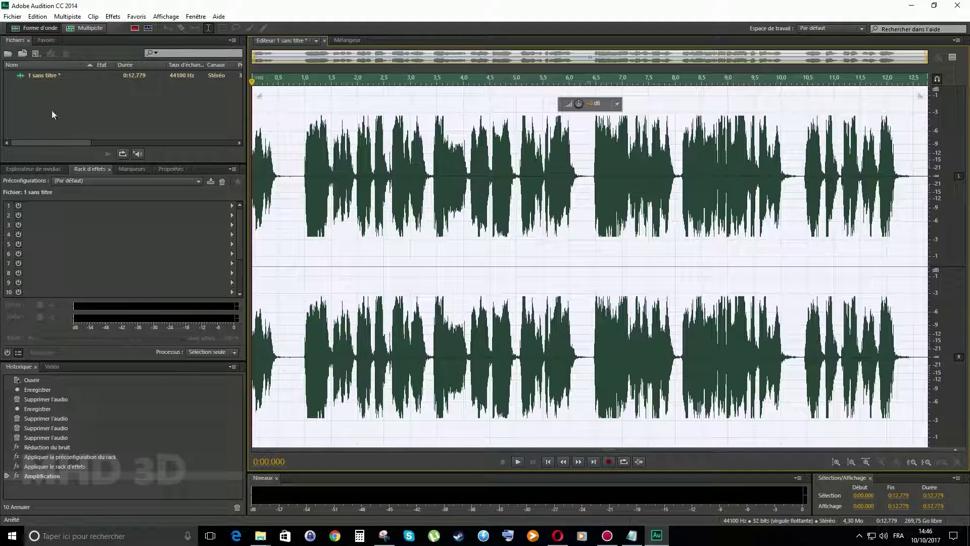
Step: Deselect the audio and save the recording to the desktop as 1 sans titre.wav
left_click(499, 237)
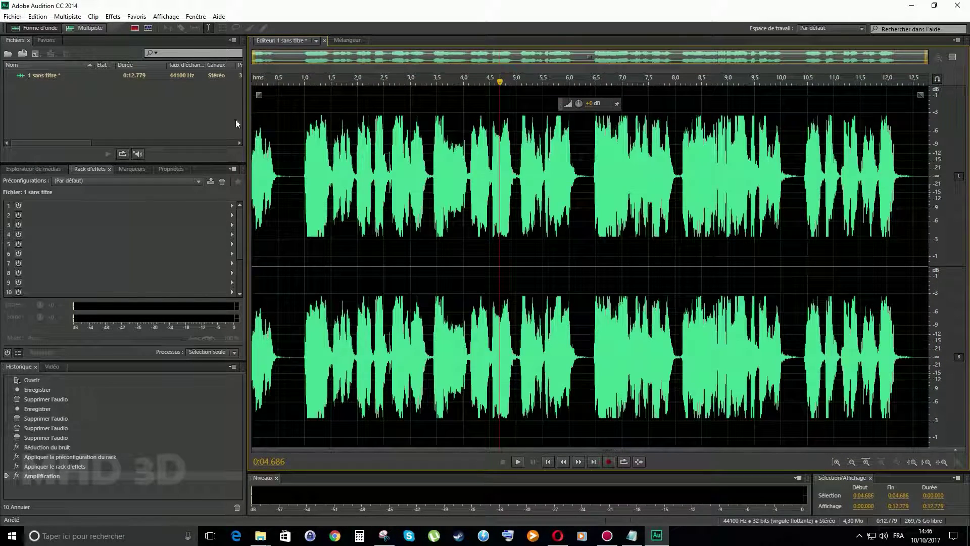
left_click(12, 16)
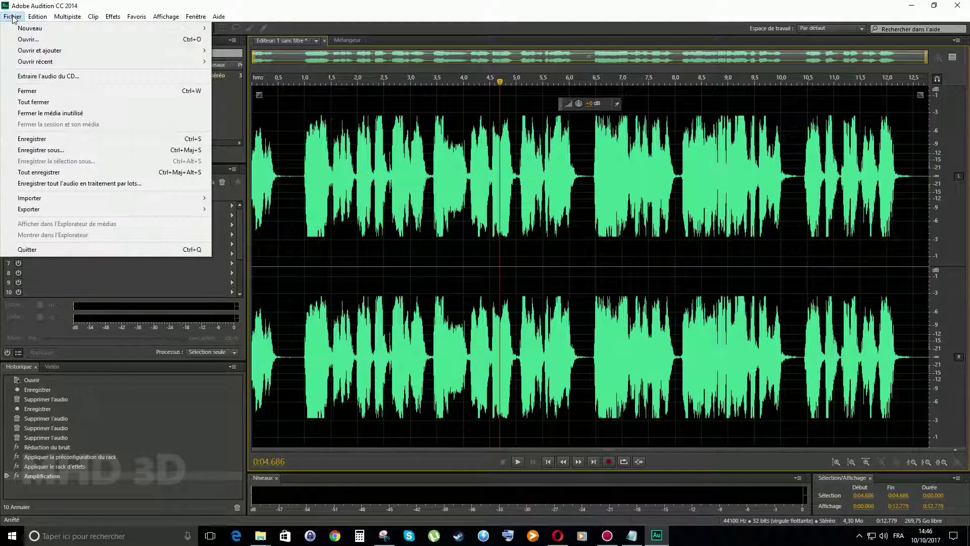
left_click(31, 139)
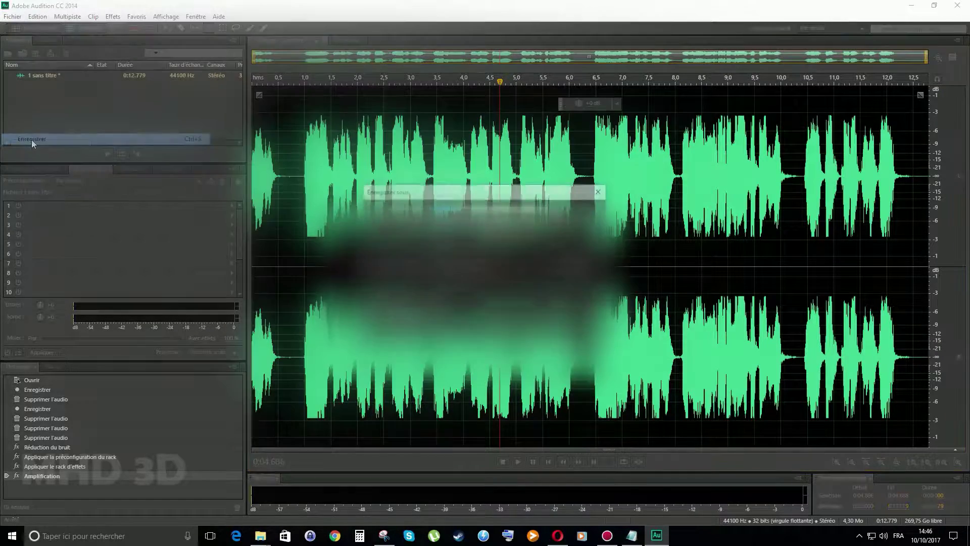
left_click(577, 222)
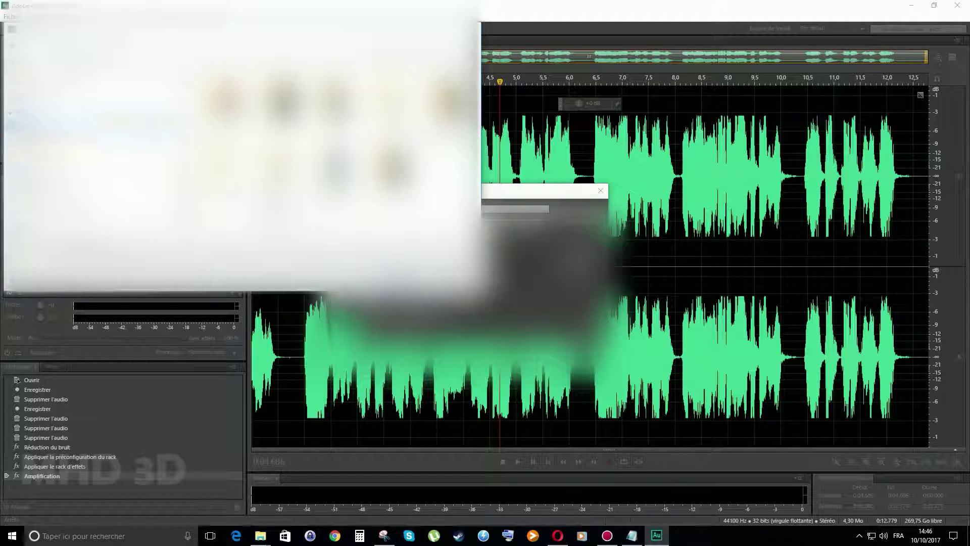
key("Escape")
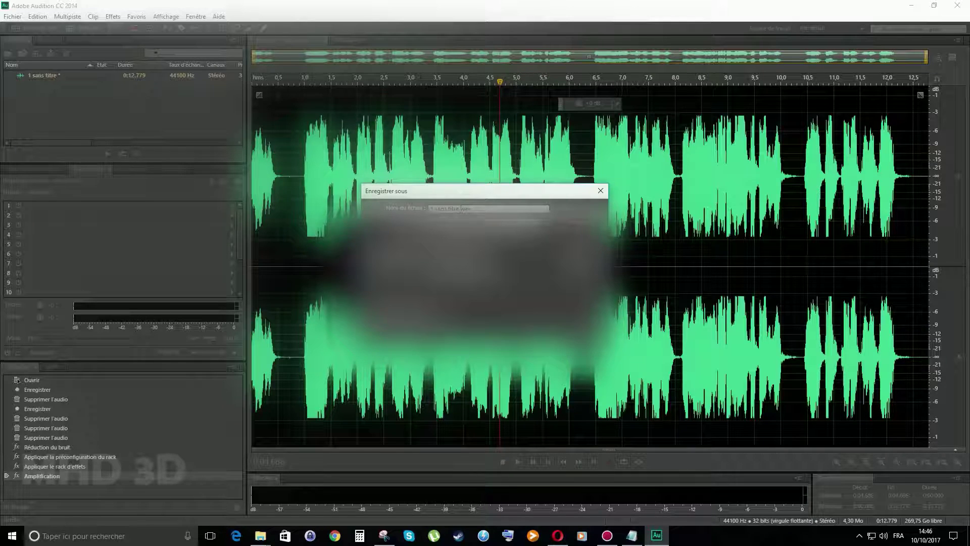
left_click(560, 328)
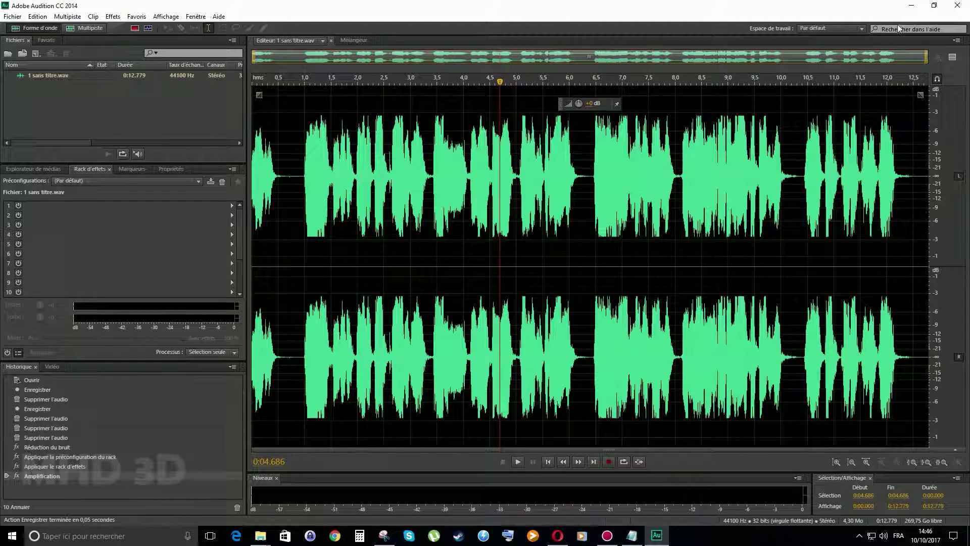
Step: Switch to the desktop, play the saved 1 sans titre audio file in Winamp, and close the player
left_click(912, 6)
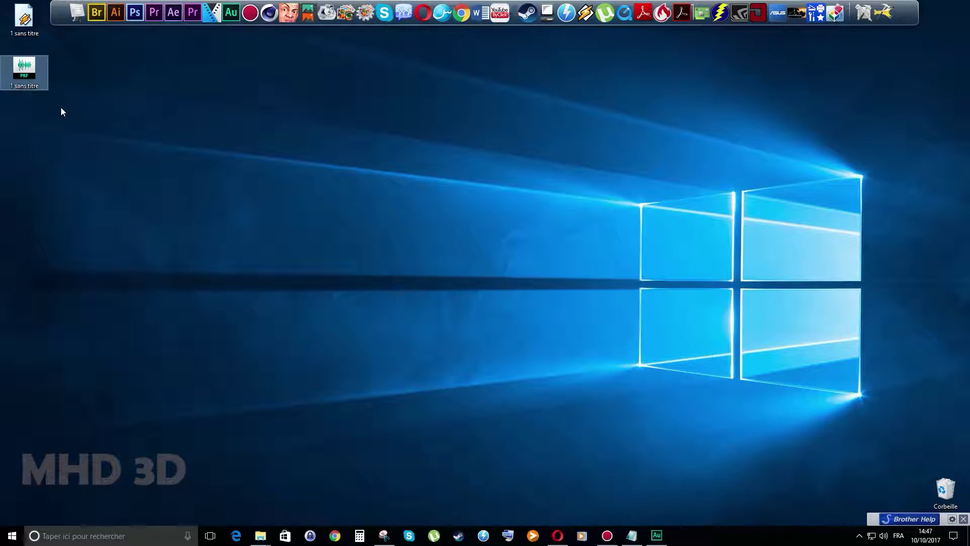
double_click(20, 33)
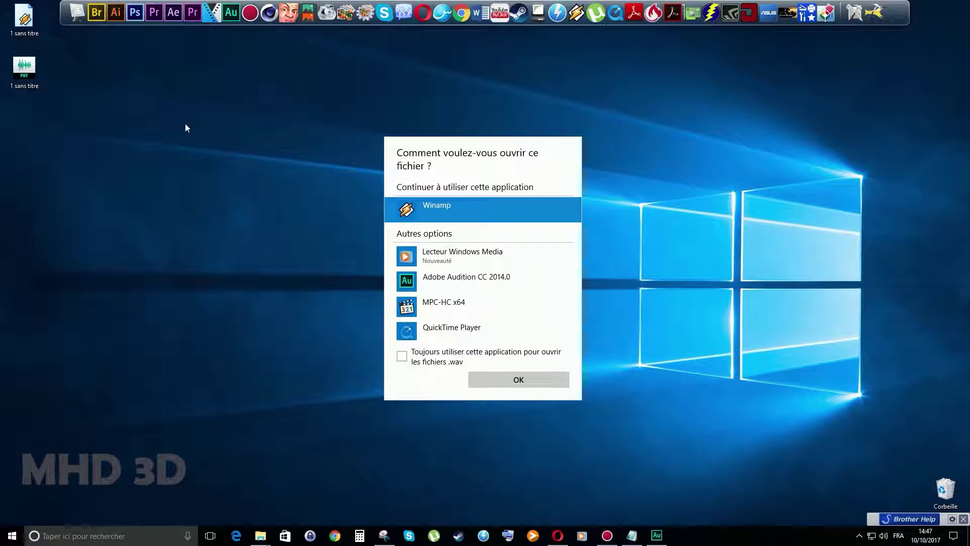
left_click(523, 380)
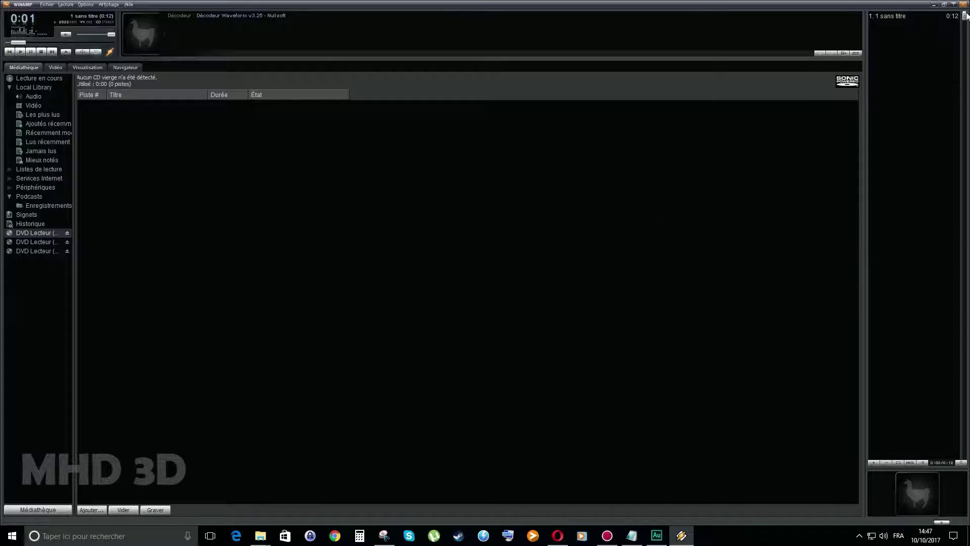
left_click(963, 5)
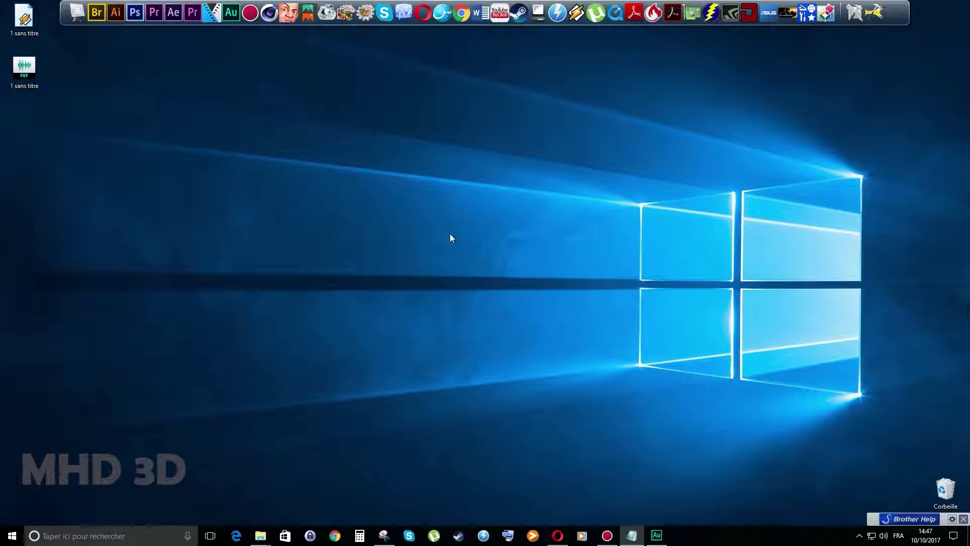